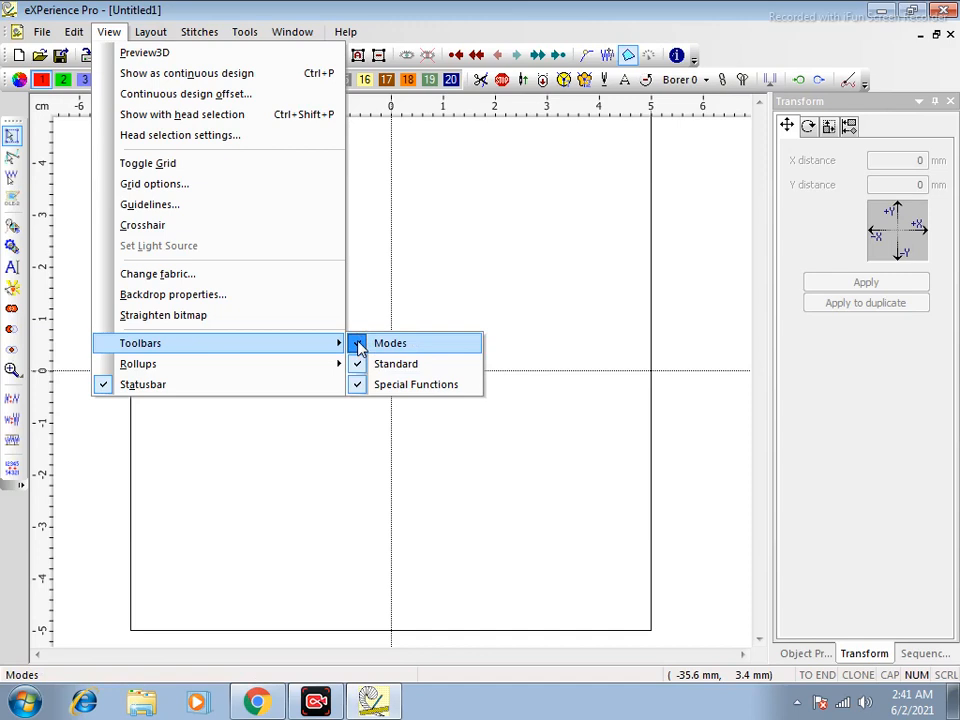
- Hide the Modes toolbar, then show it again
left_click(361, 345)
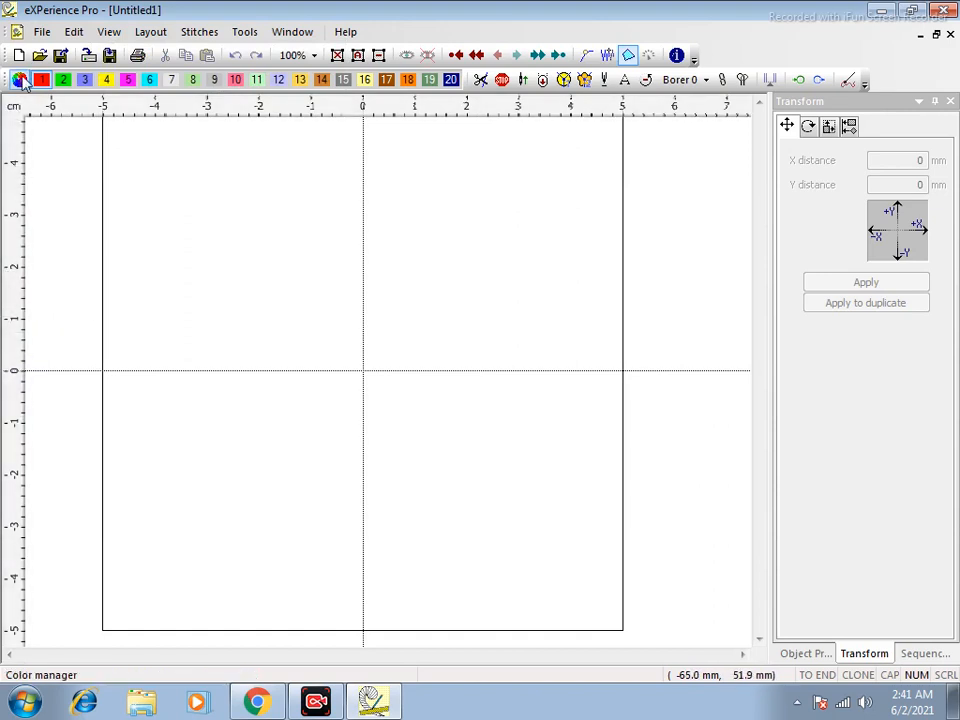
left_click(109, 31)
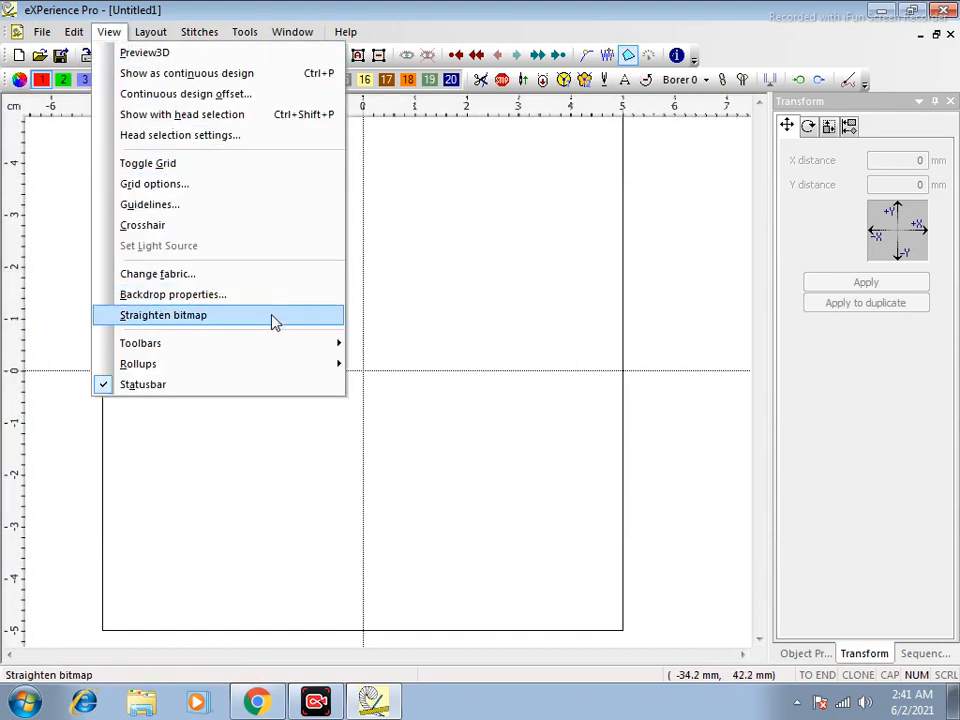
mouse_move(283, 350)
left_click(405, 345)
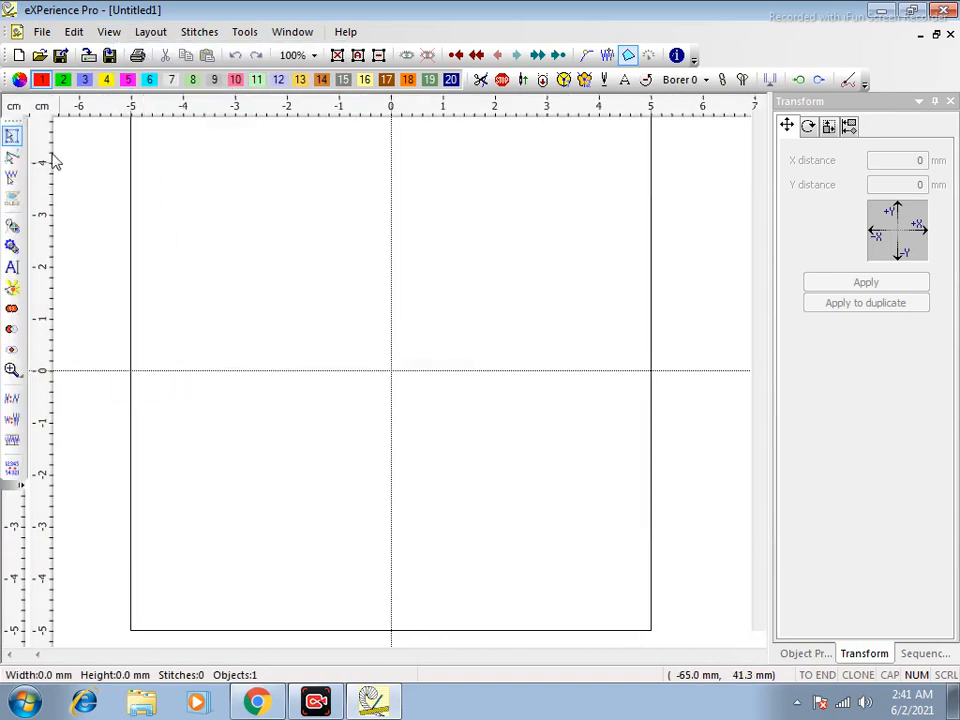
- Hide the Standard toolbar and turn its display back on
left_click(110, 32)
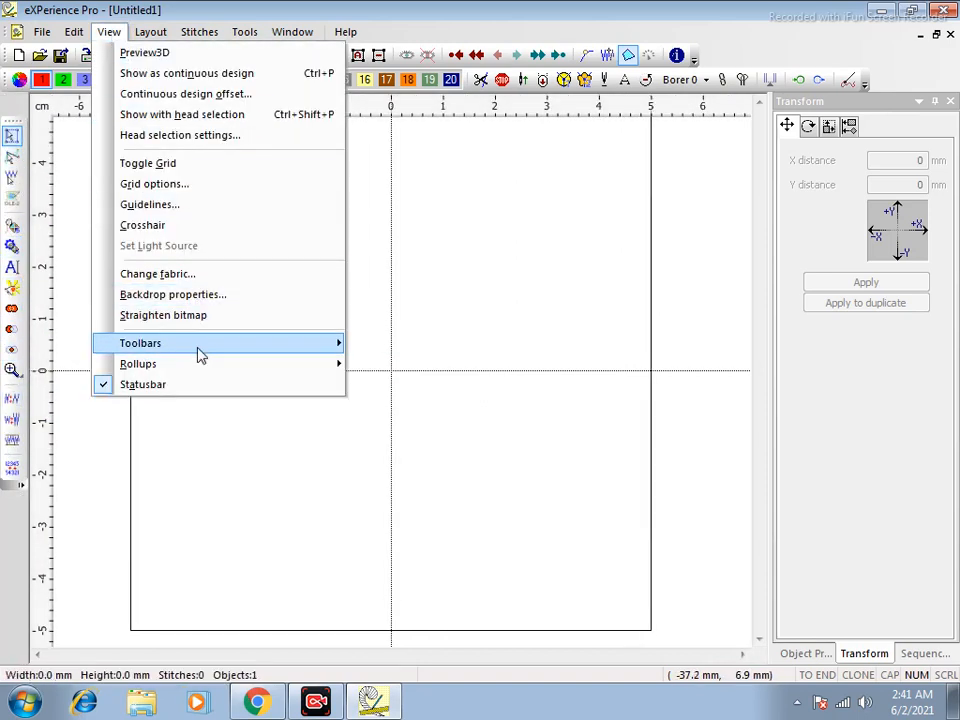
mouse_move(199, 348)
left_click(368, 368)
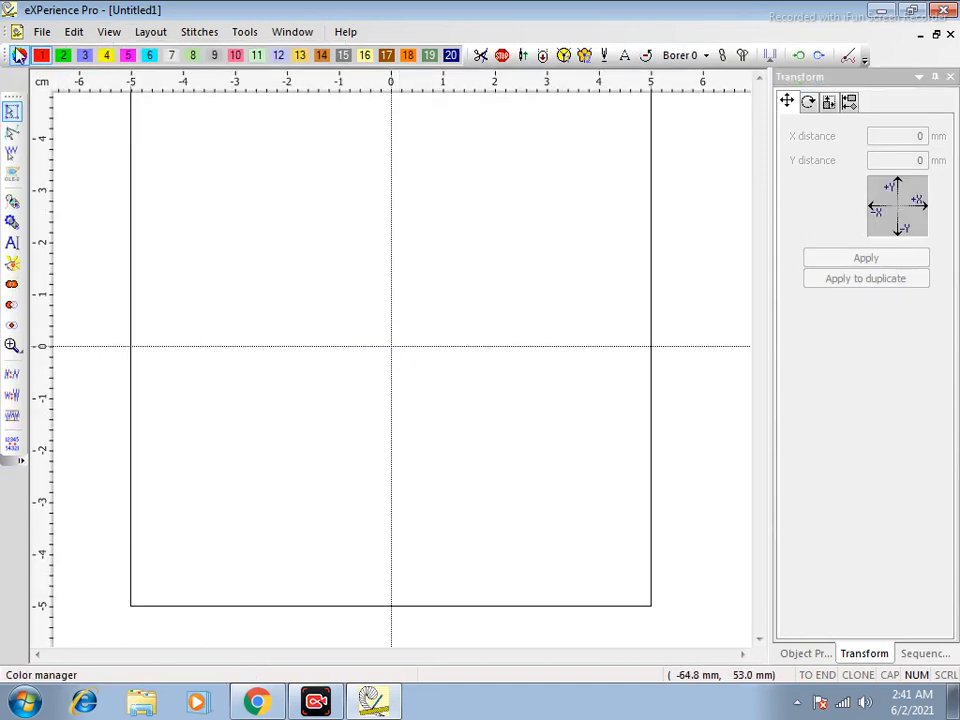
left_click(108, 31)
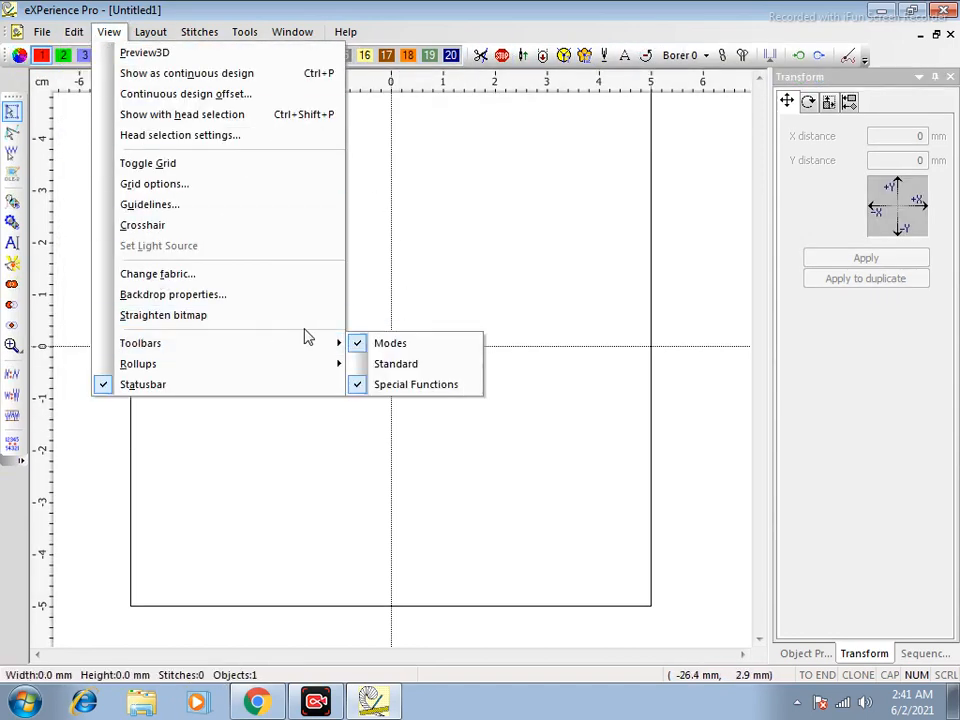
mouse_move(328, 341)
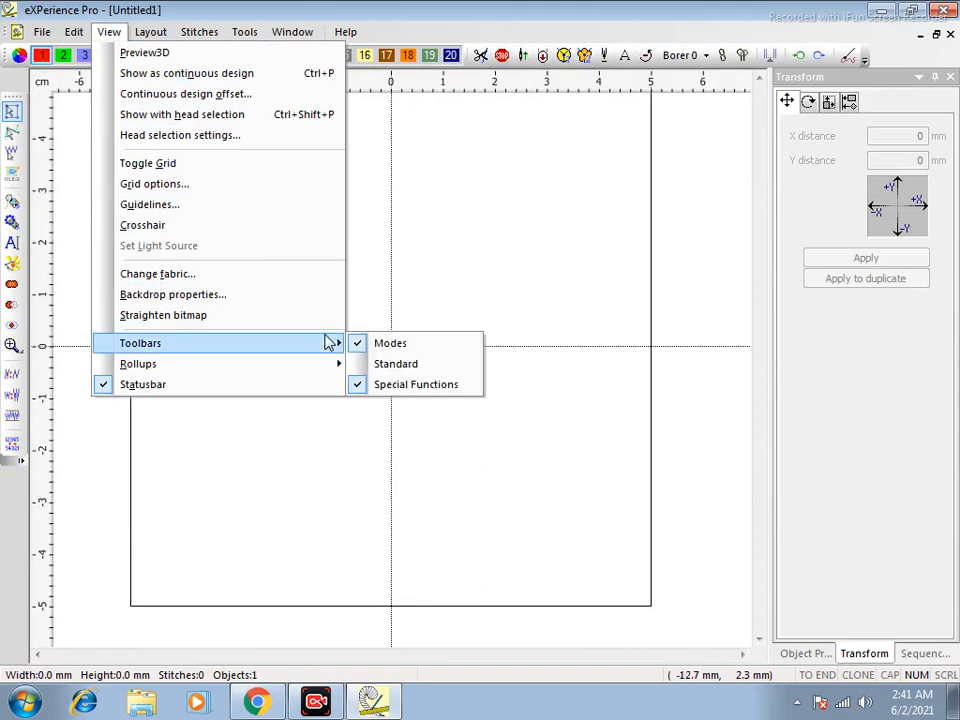
left_click(396, 364)
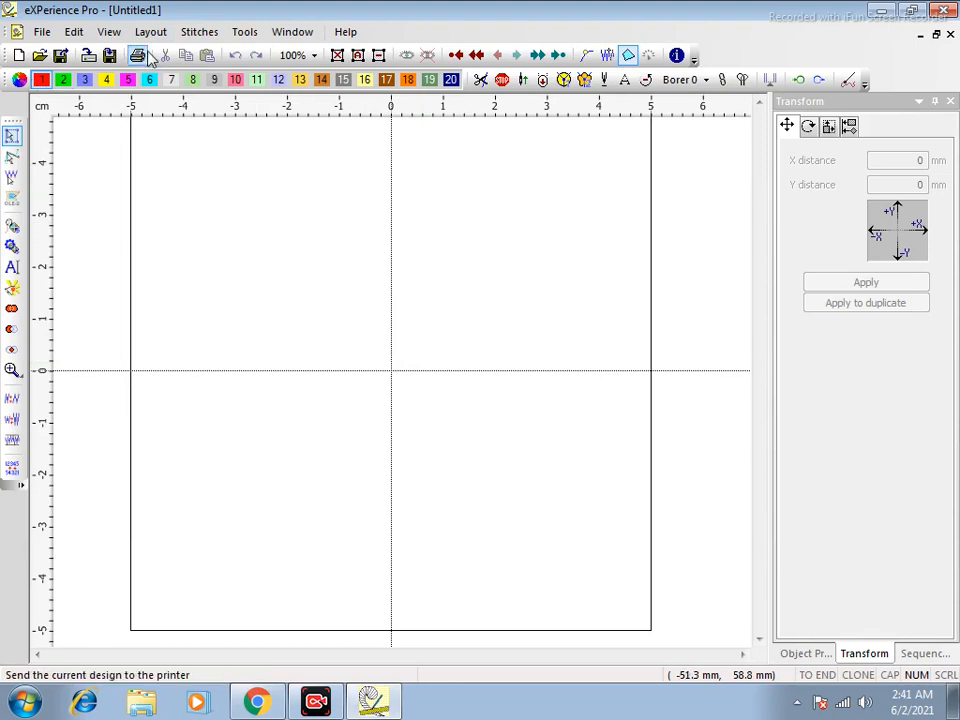
- Turn off the Special Functions toolbar and restore it
left_click(108, 32)
mouse_move(229, 348)
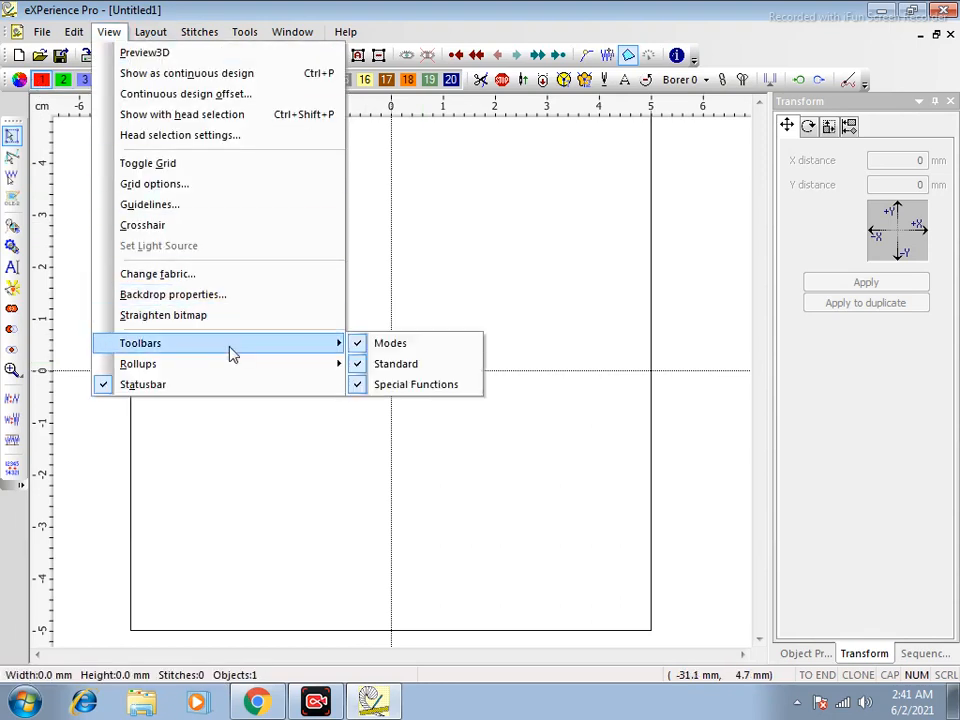
left_click(390, 386)
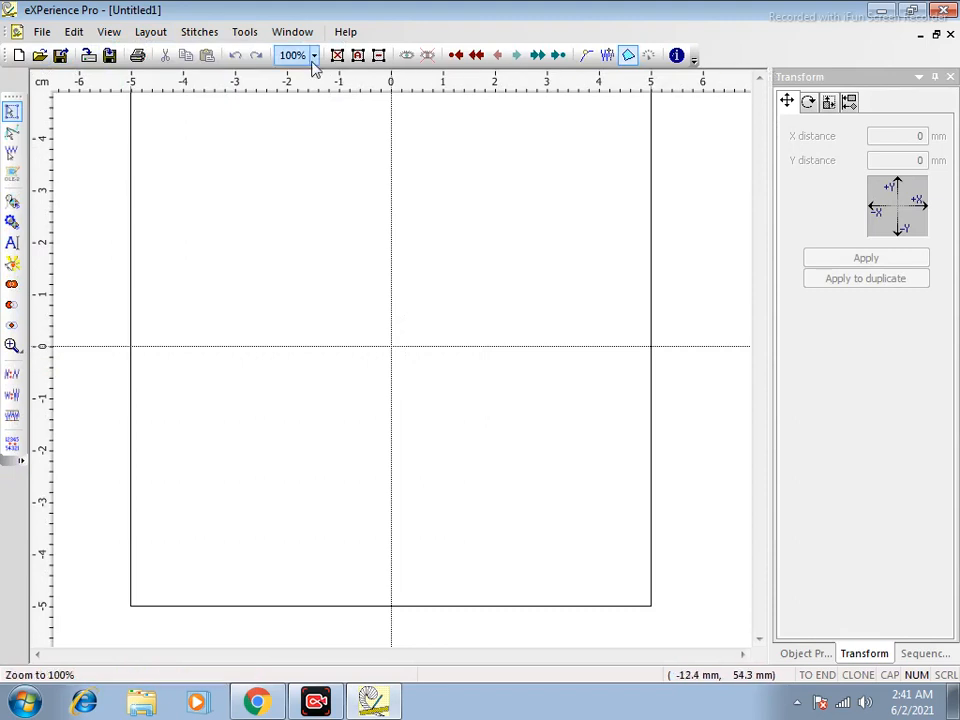
left_click(108, 32)
mouse_move(350, 352)
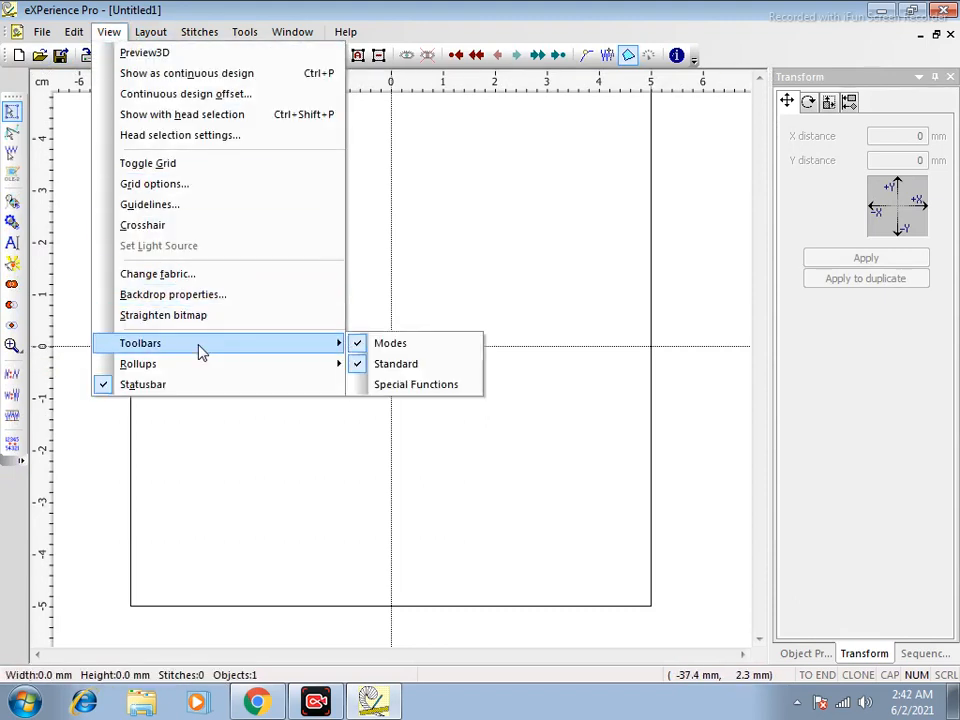
left_click(390, 386)
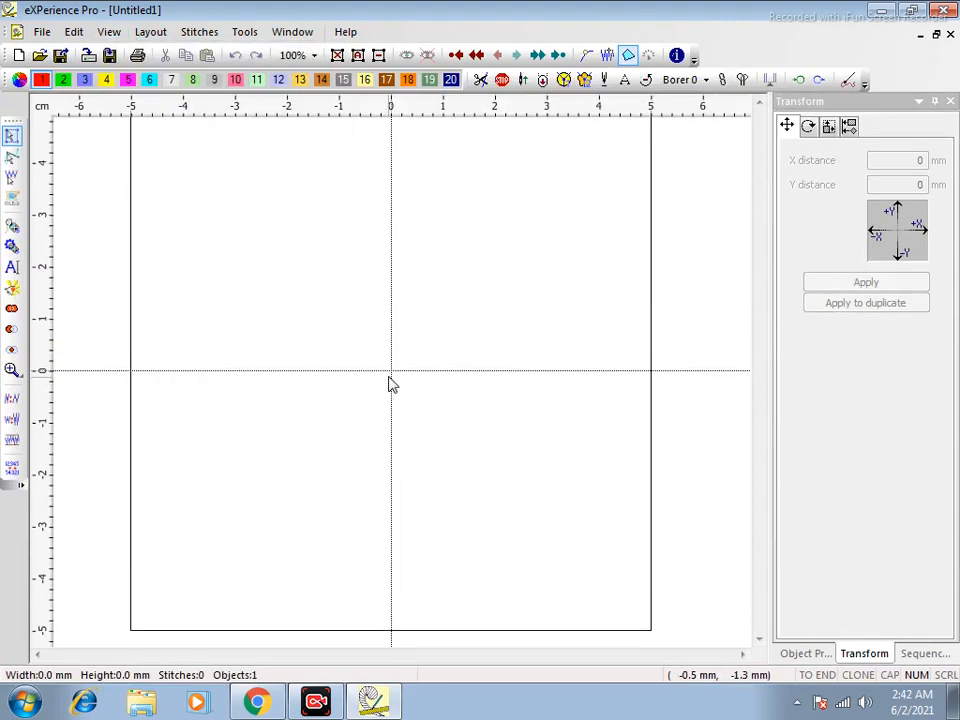
- Look through the Object Properties, Transform and Sequence Manager rollups one after another
left_click(113, 34)
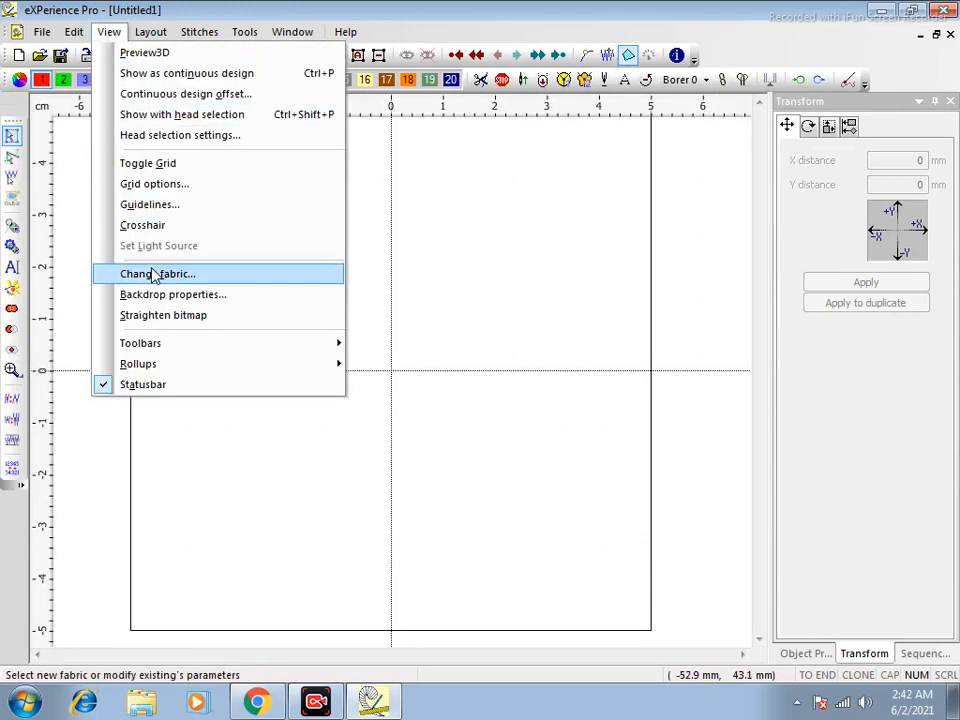
mouse_move(188, 376)
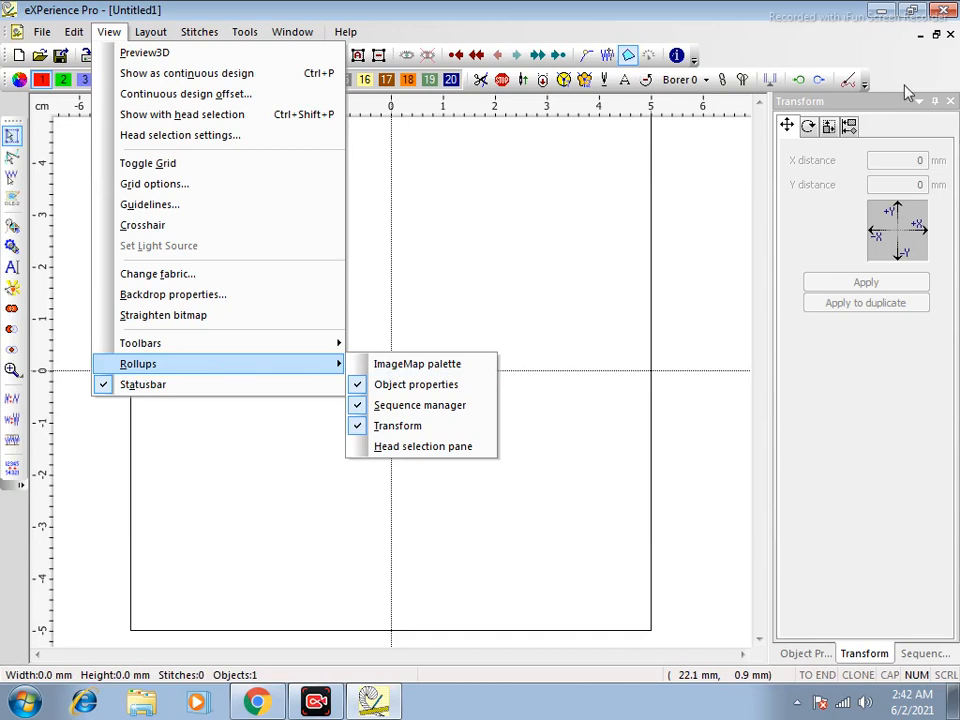
left_click(808, 654)
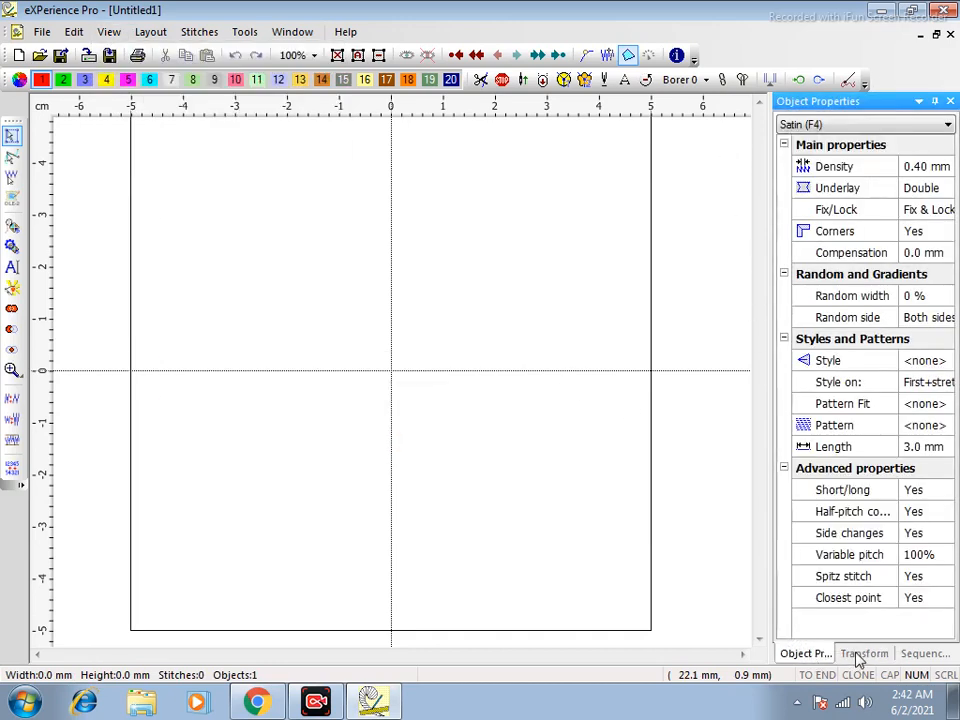
left_click(860, 654)
left_click(921, 656)
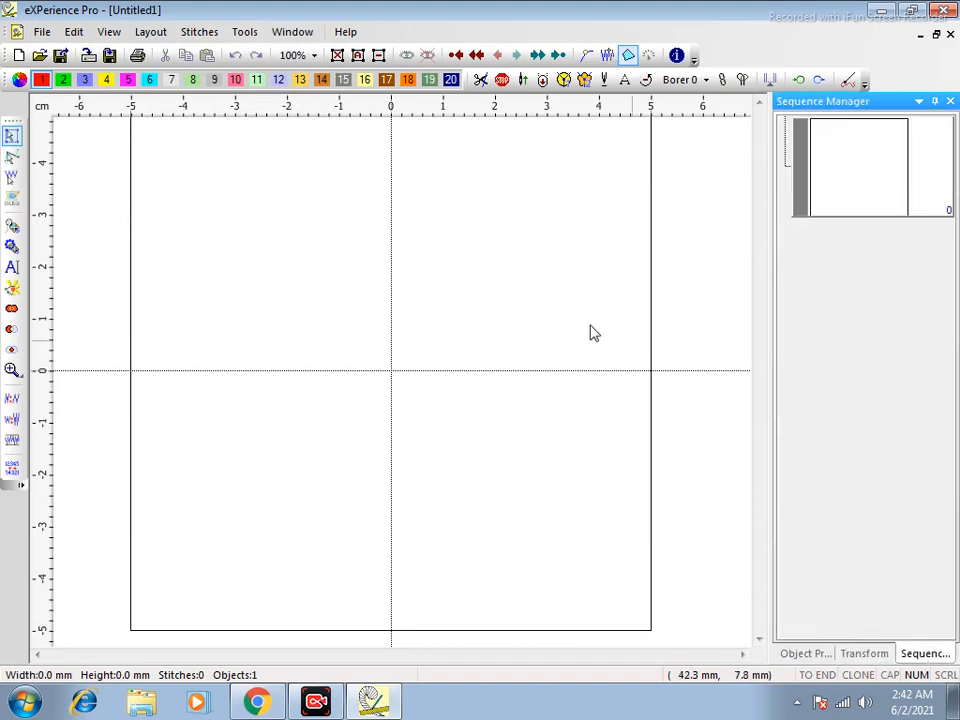
- Review the list of available rollups and bring the Transform rollup to the front
left_click(106, 37)
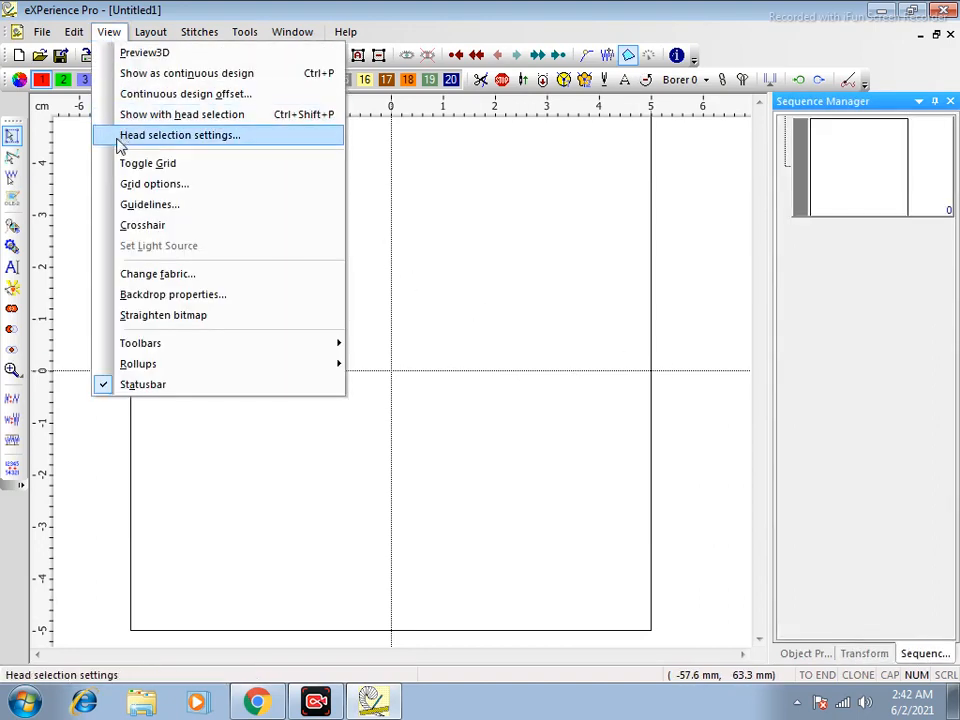
left_click(464, 188)
left_click(107, 37)
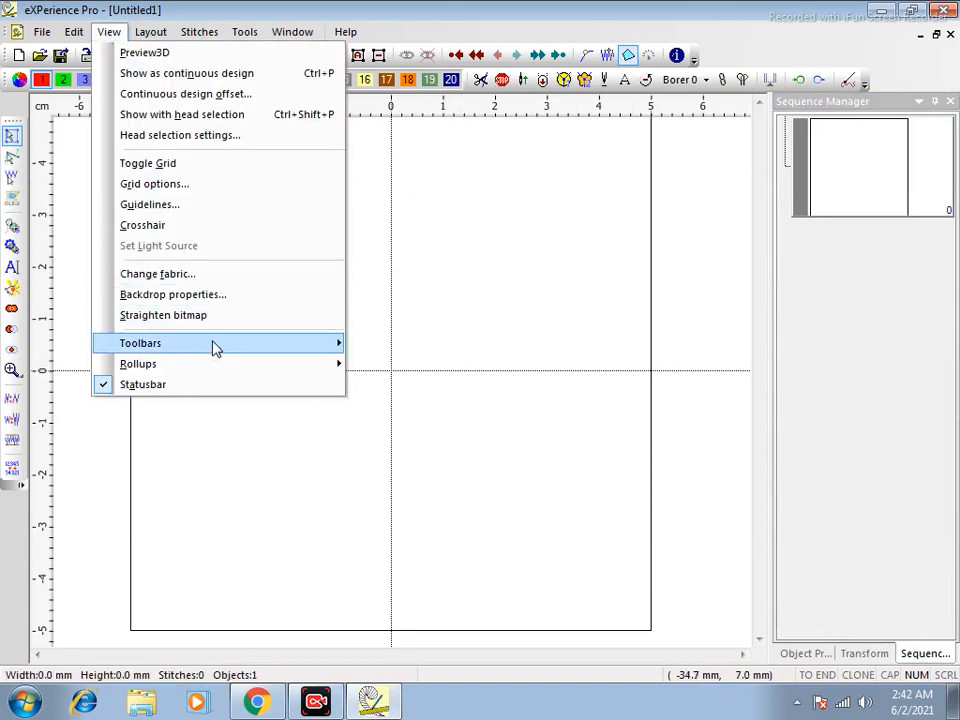
mouse_move(221, 369)
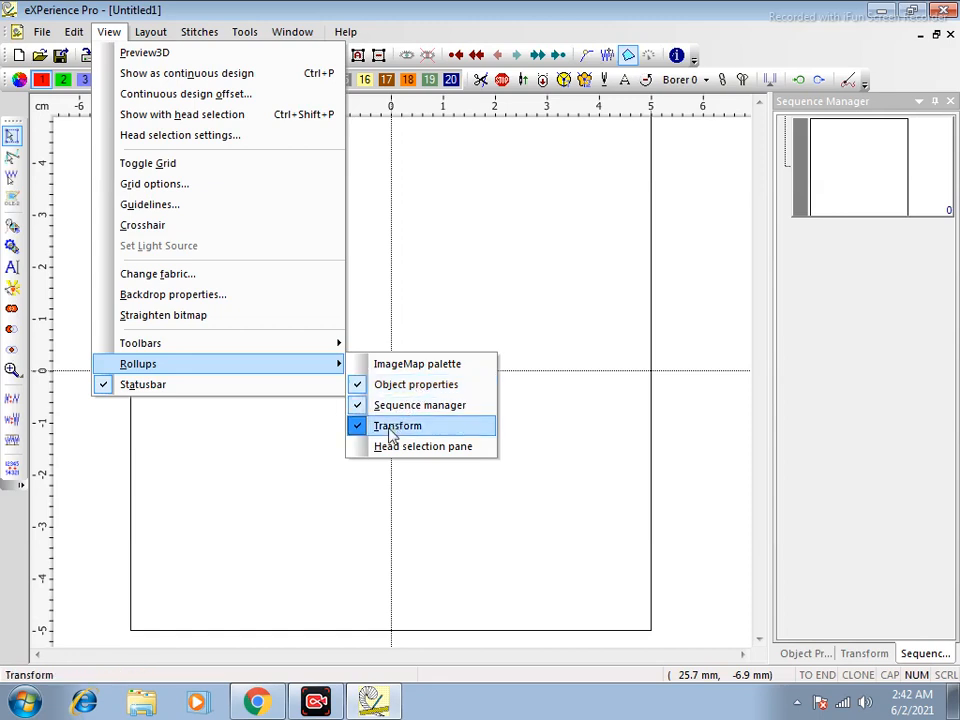
left_click(612, 433)
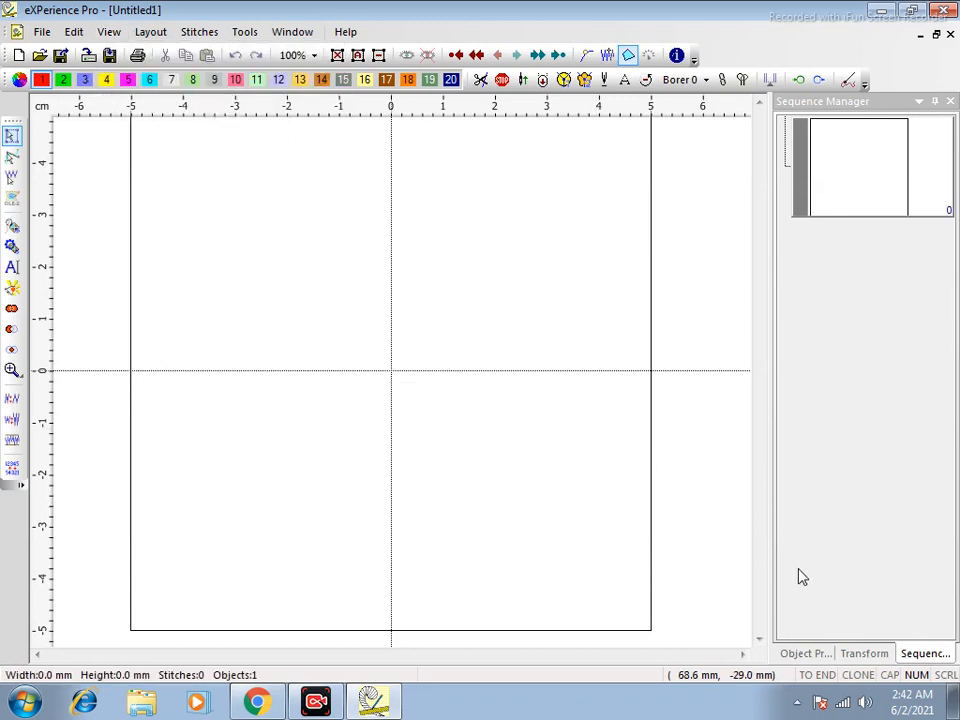
left_click(883, 658)
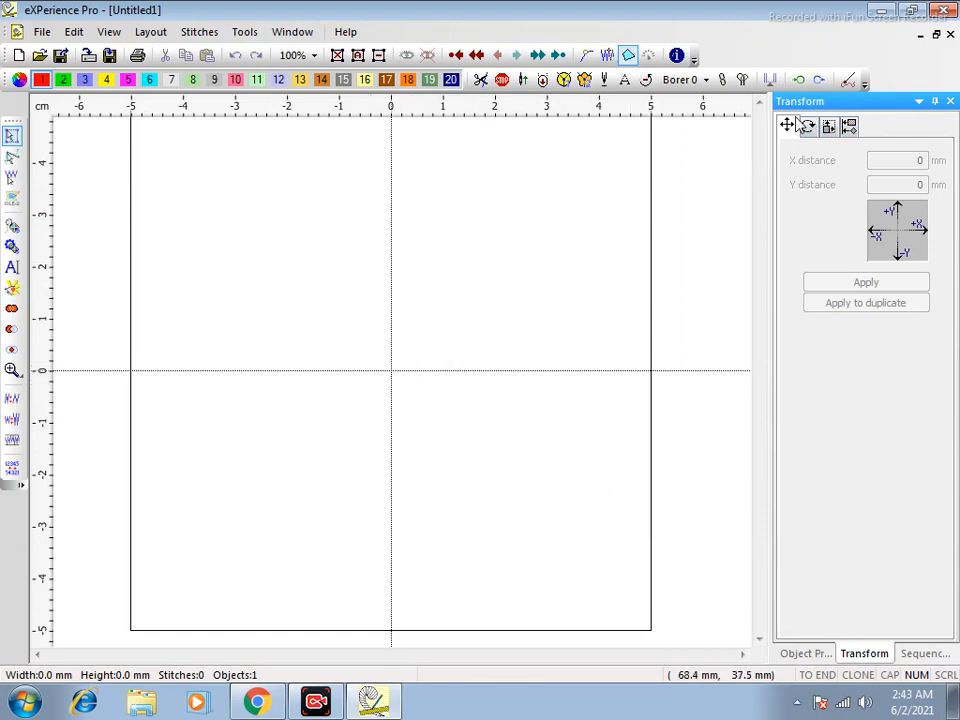
- Insert an Ellipse/Circle shape centred on the origin as a circle about 25 mm in diameter
right_click(465, 353)
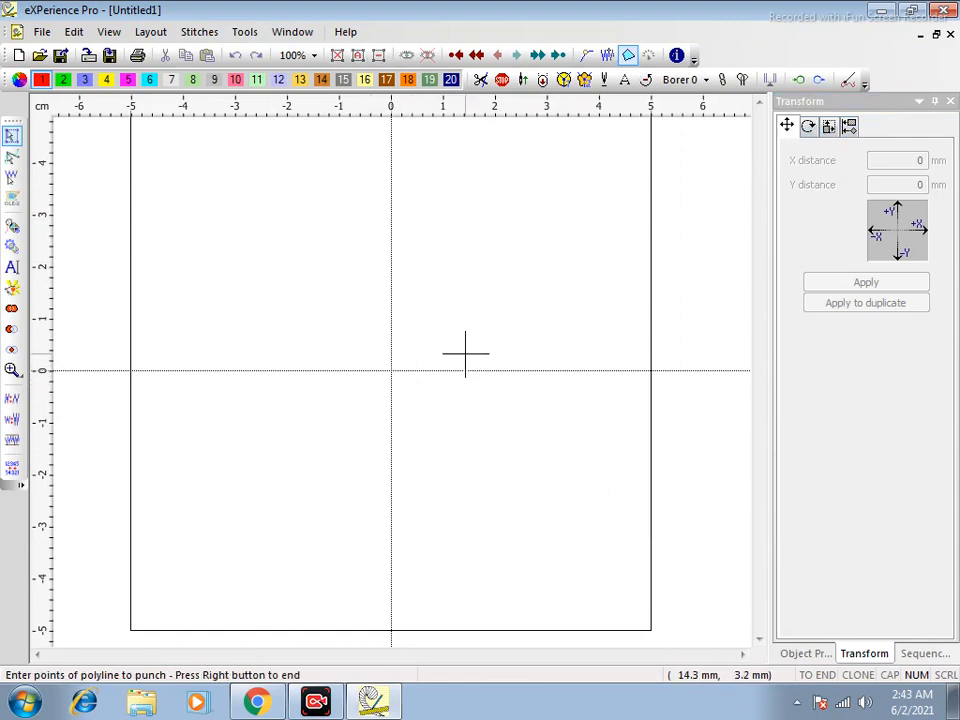
right_click(465, 353)
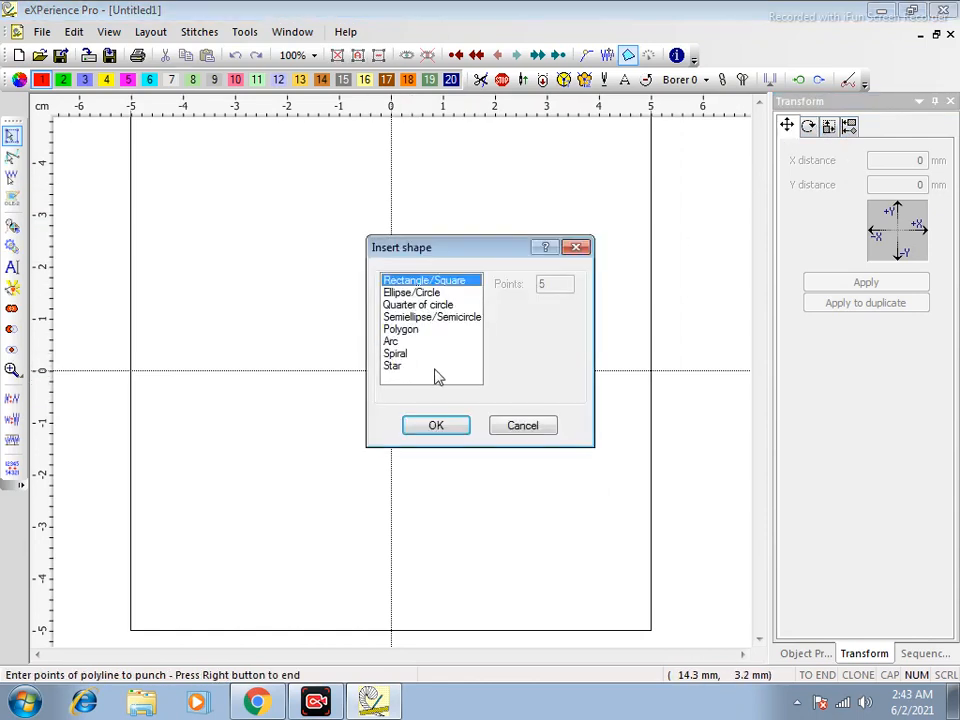
left_click(430, 292)
left_click(423, 418)
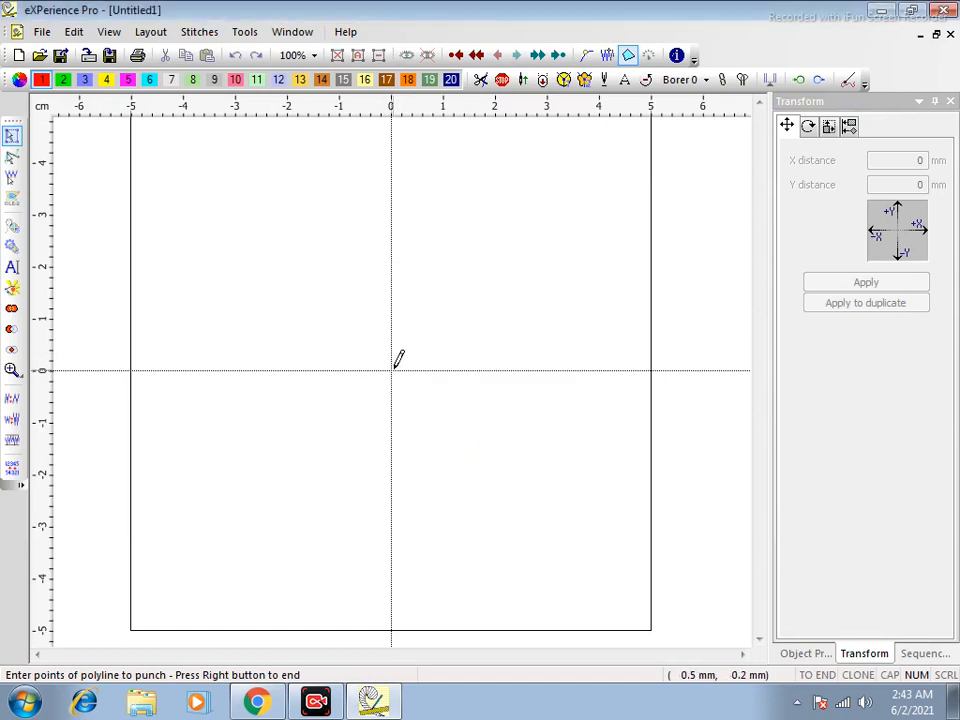
left_click_drag(391, 370, 441, 305)
right_click(441, 305)
right_click(441, 305)
right_click(441, 305)
left_click(506, 278)
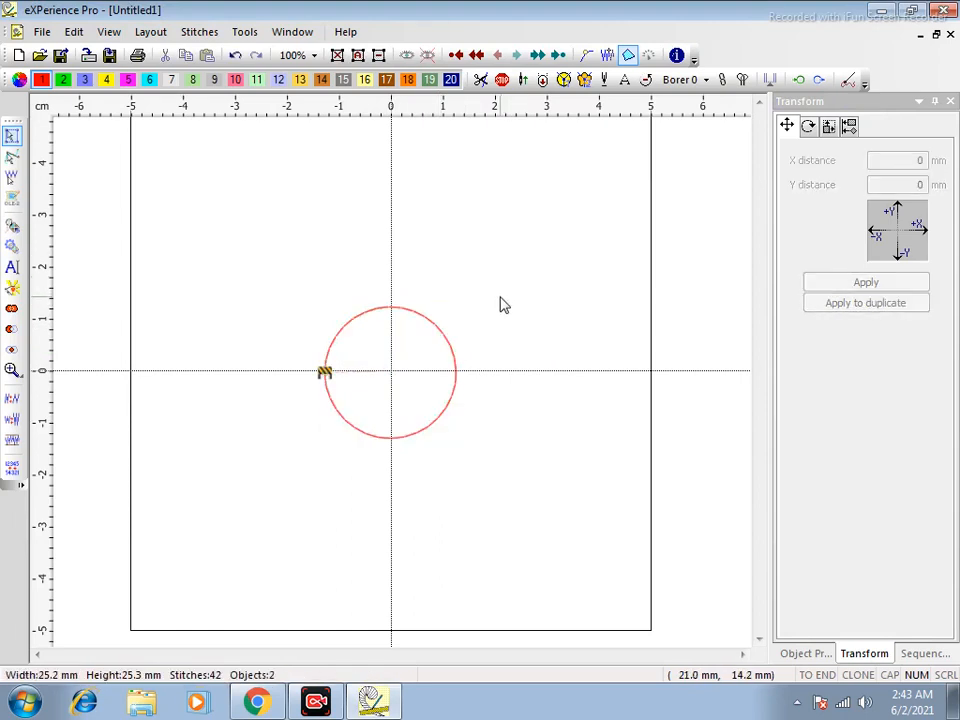
- Insert a Star shape with 15 points, about 13 mm wide, at the centre of the circle
key("space")
key("s")
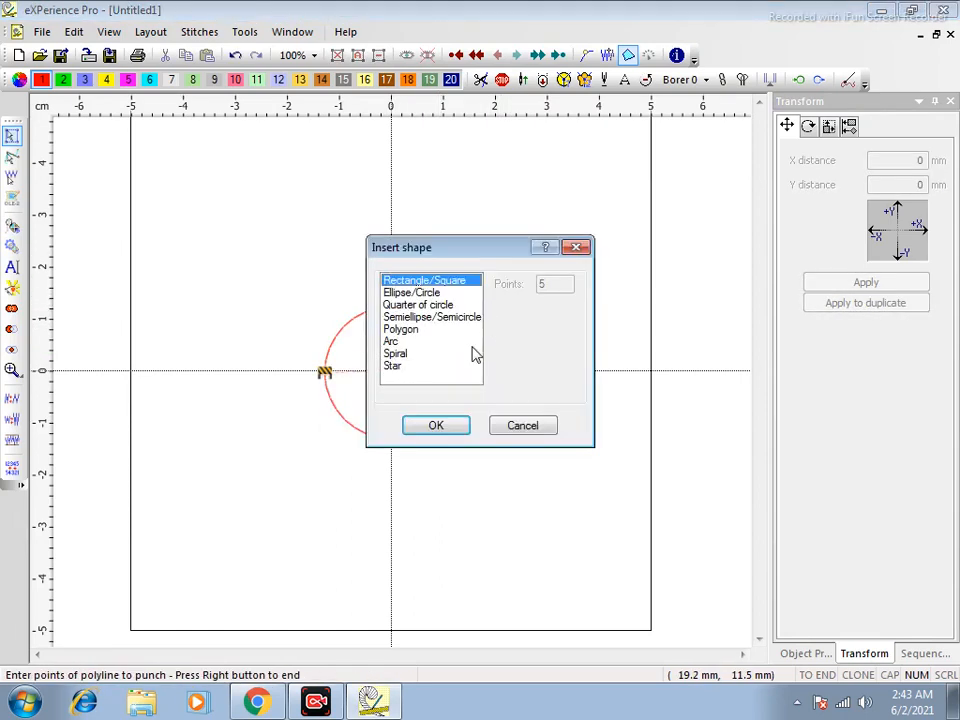
left_click(399, 367)
left_click_drag(560, 284, 516, 276)
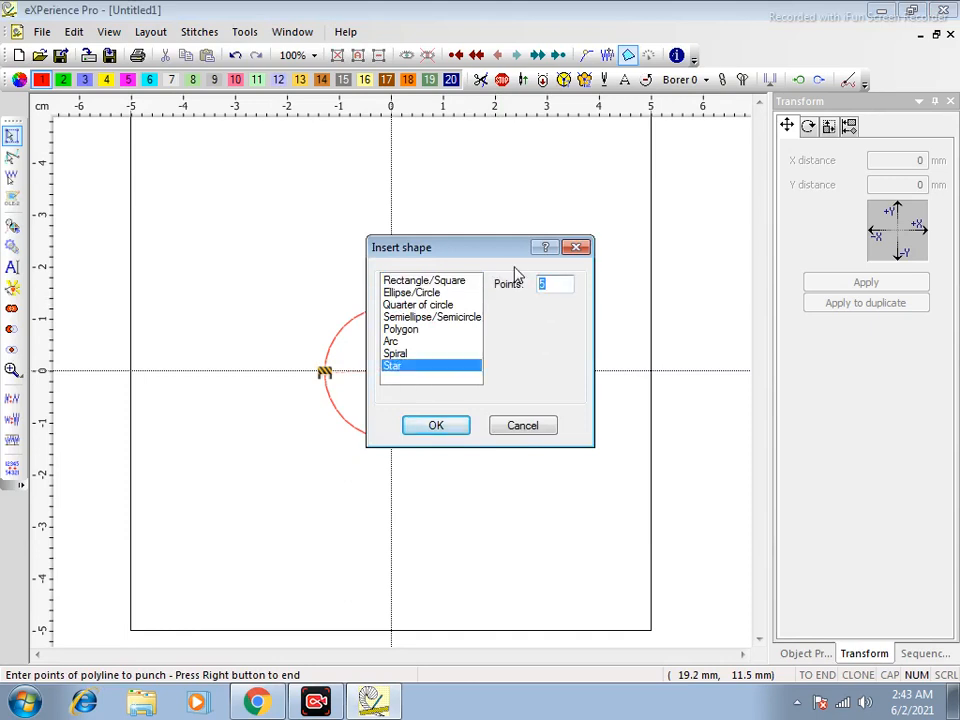
type("15")
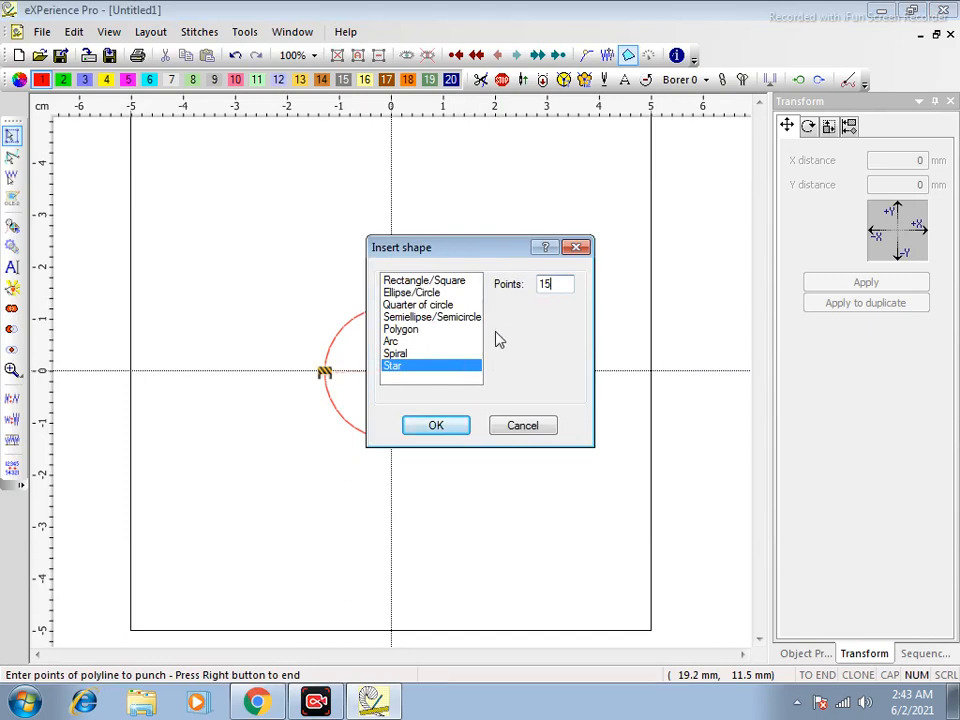
left_click(450, 430)
left_click_drag(392, 367, 420, 339)
right_click(423, 338)
right_click(423, 338)
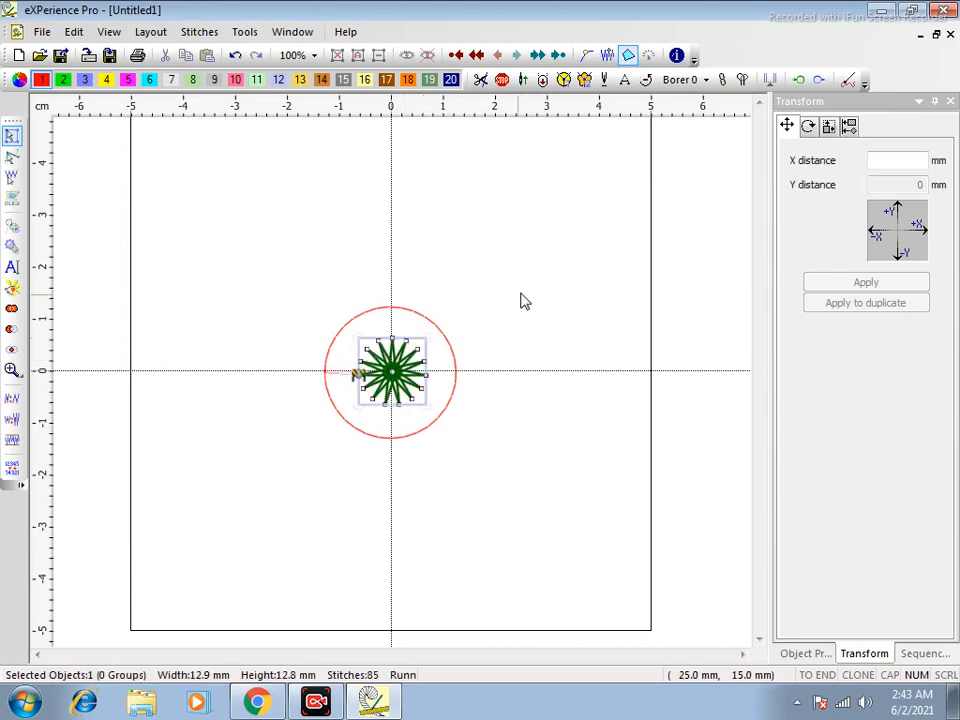
left_click(520, 295)
- Select the circle and the star together and move them by an X distance of 50 mm
key("z")
left_click_drag(299, 270, 536, 474)
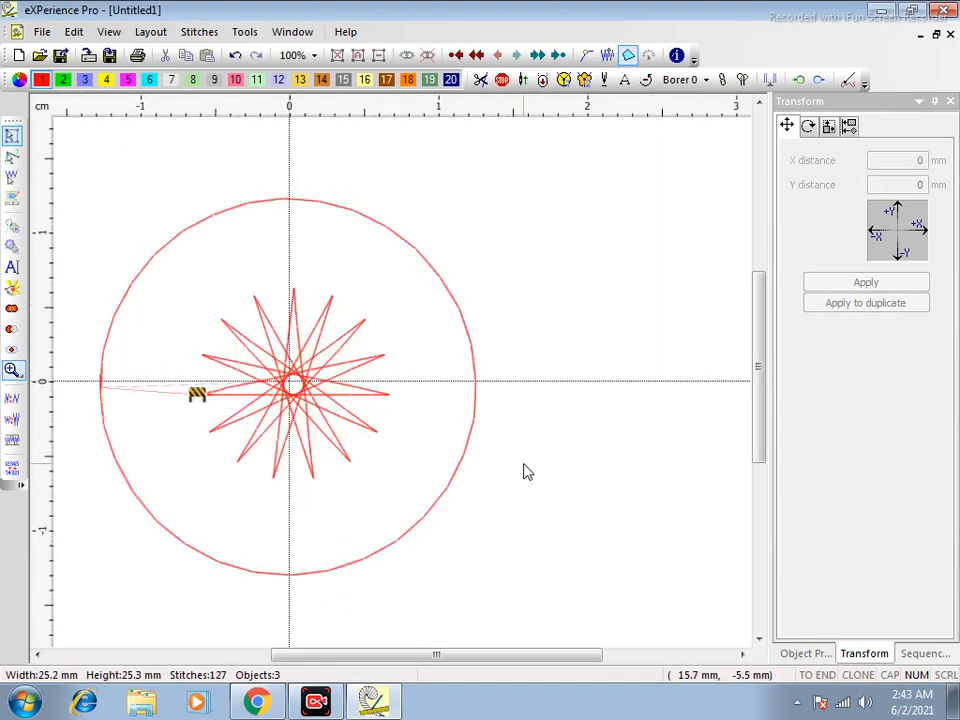
scroll(434, 338, "down", 2)
left_click_drag(180, 219, 607, 606)
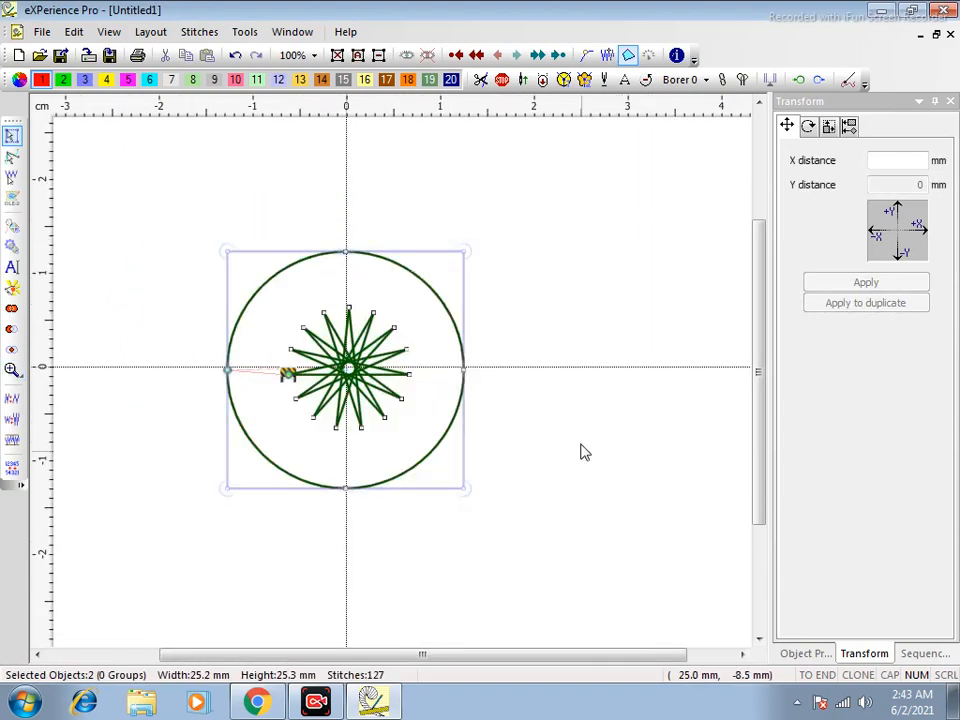
scroll(467, 343, "down", 2)
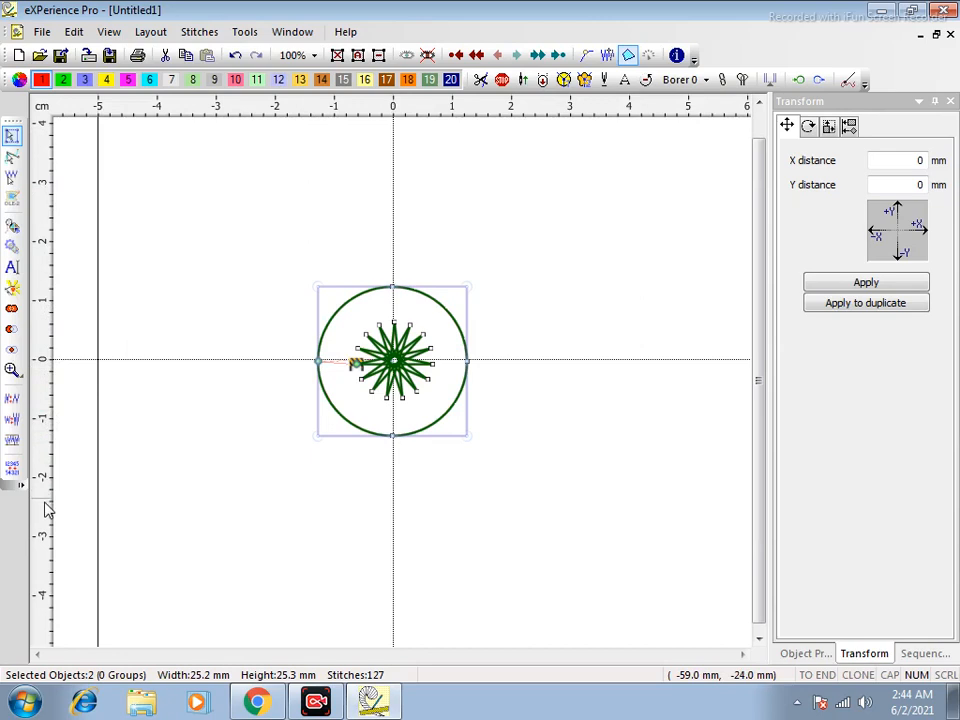
scroll(555, 245, "down", 1)
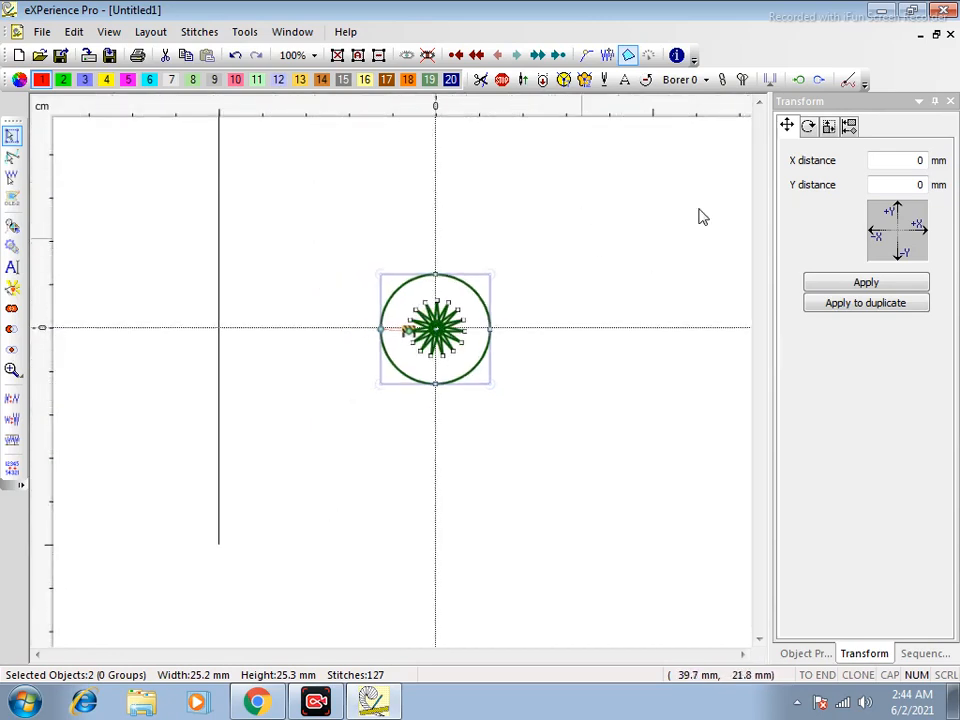
left_click(916, 160)
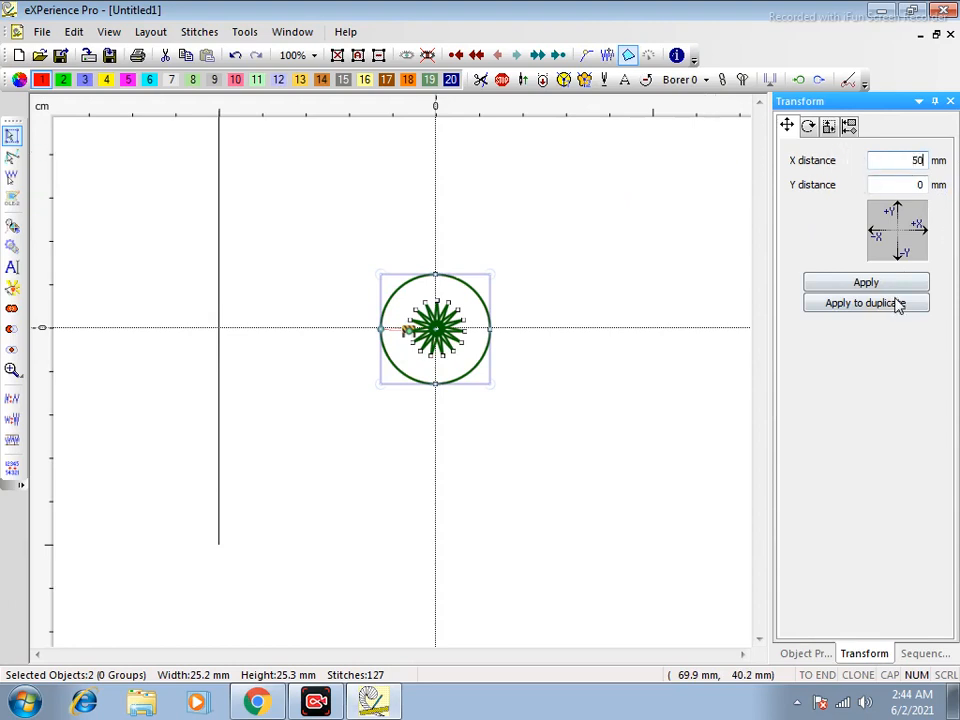
left_click(866, 283)
scroll(696, 360, "down", 1)
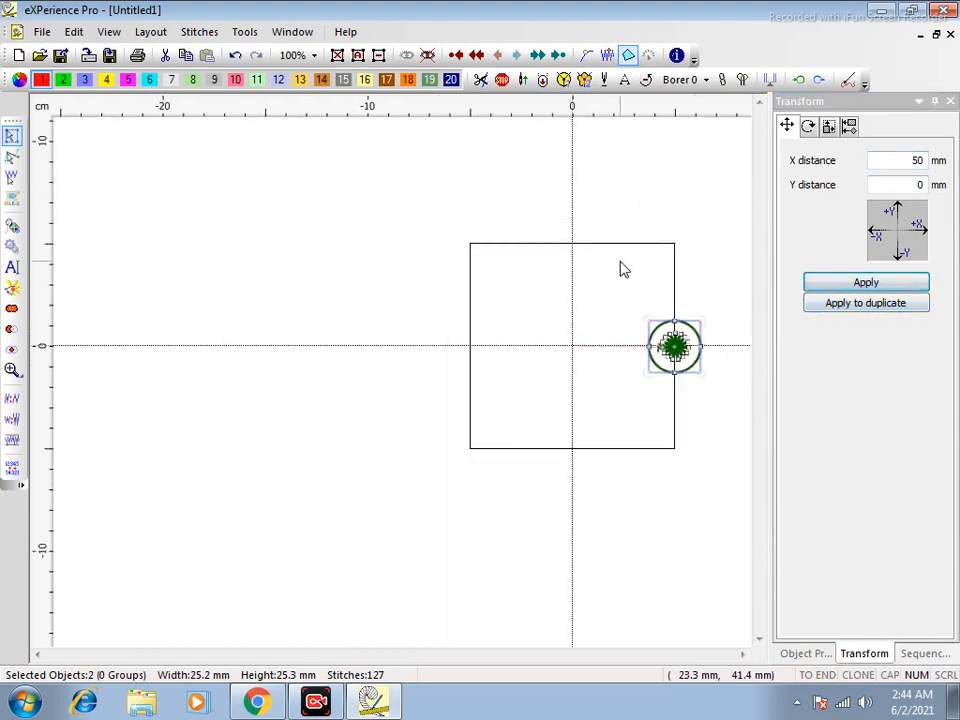
- Place a vertical guide through the centre of the moved circle and star, along the square's right edge
scroll(621, 268, "down", 1)
key("z")
left_click_drag(476, 174, 800, 355)
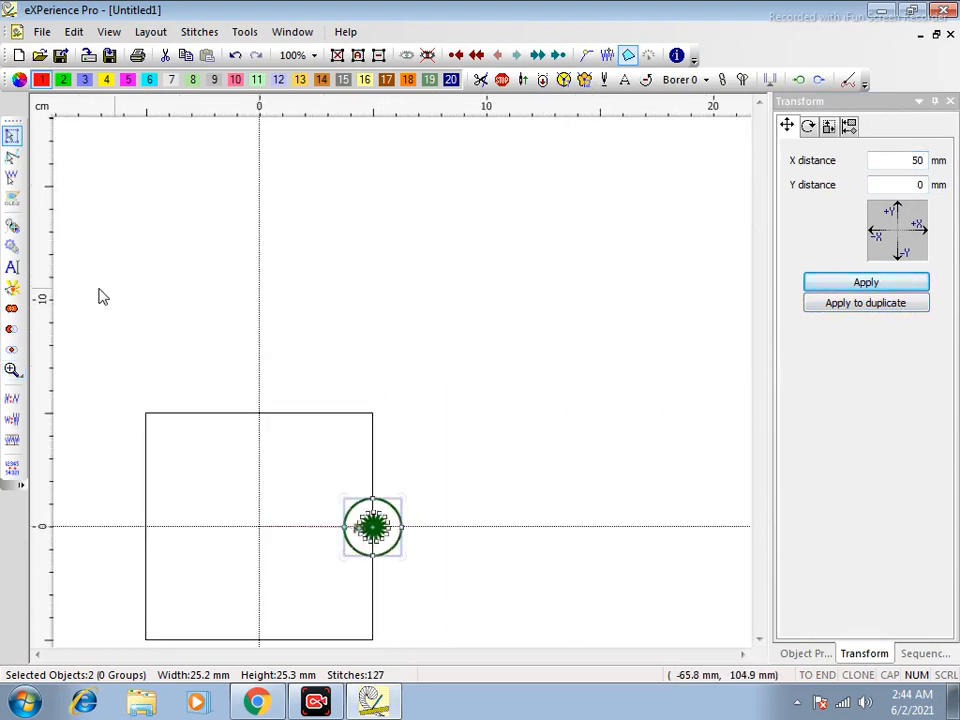
left_click_drag(45, 297, 373, 288)
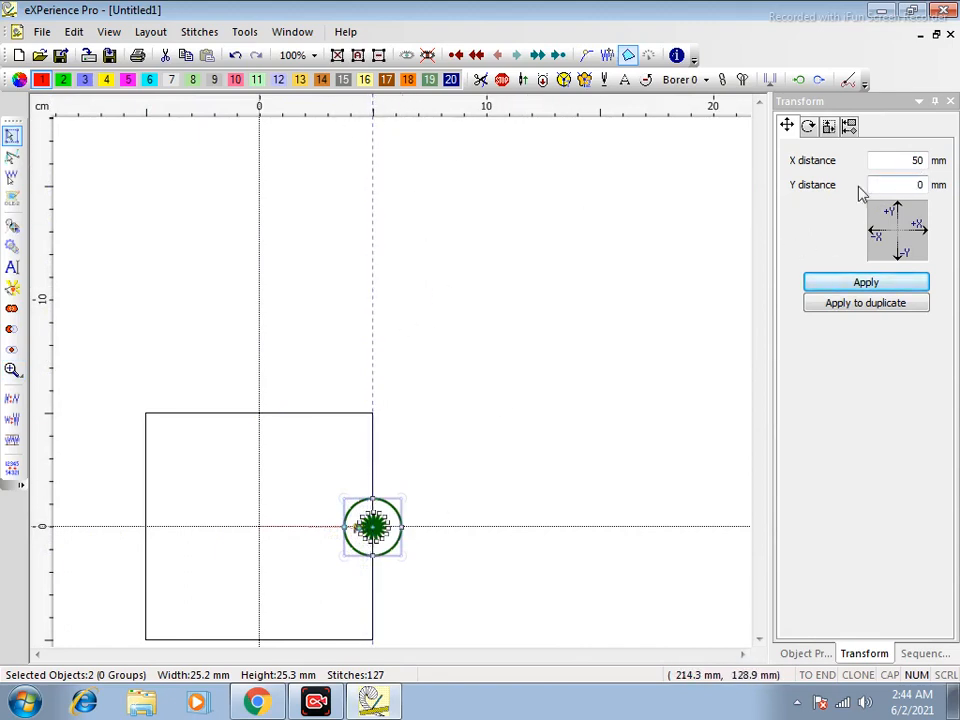
- Move the circle and star by an X distance of 0 mm and a Y distance of -50 mm
double_click(911, 160)
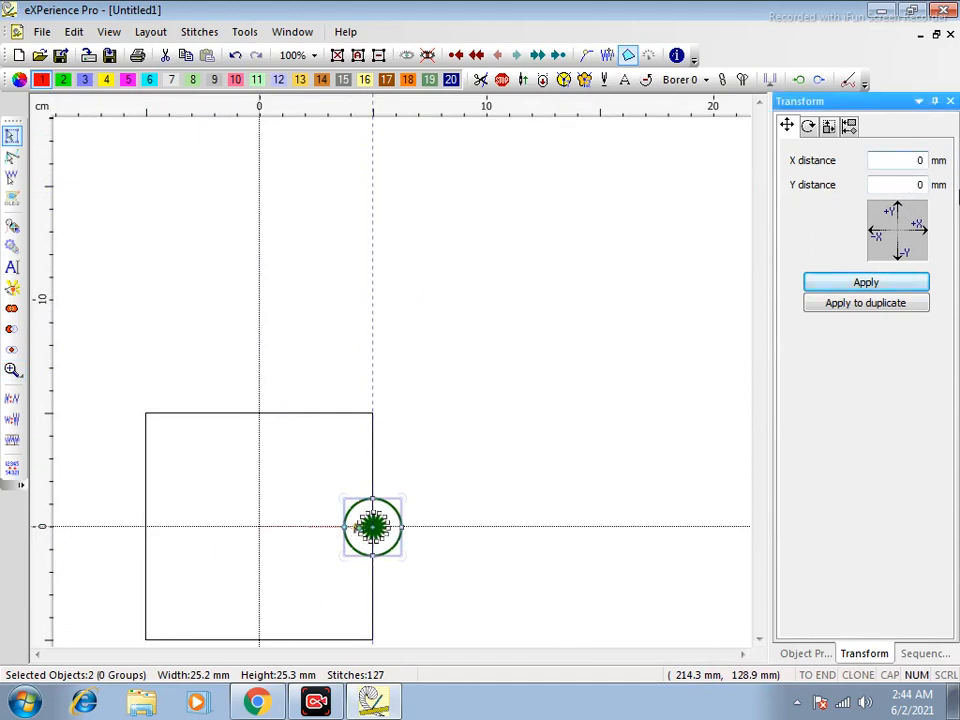
left_click_drag(907, 184, 958, 190)
left_click(836, 283)
- Place a horizontal guide through the centre of the circle and star, along the square's lower edge
scroll(604, 403, "down", 2)
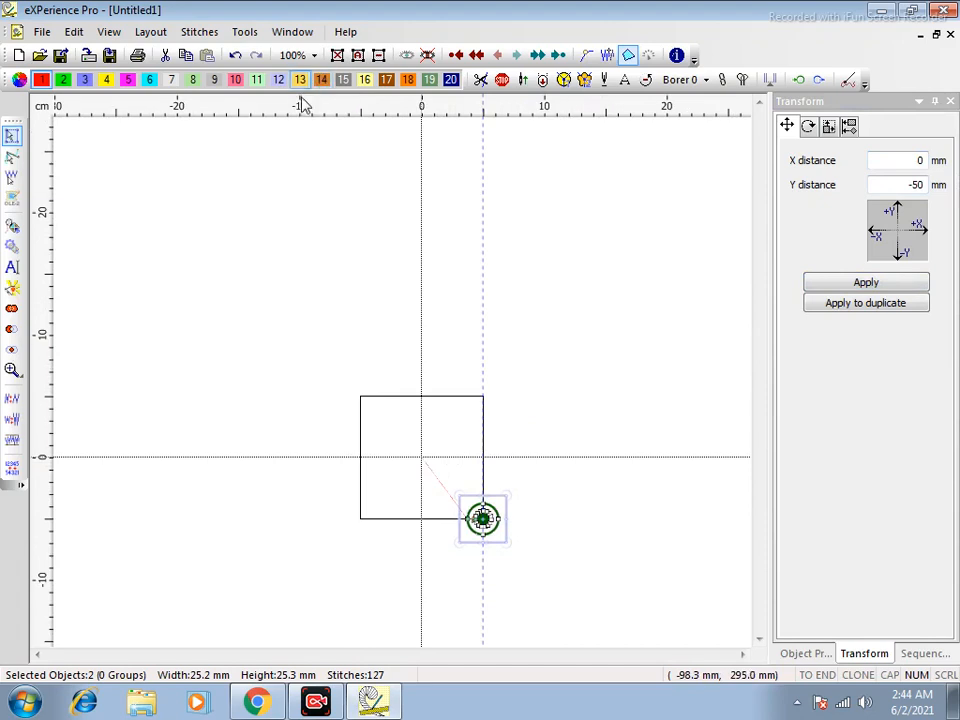
left_click_drag(317, 178, 391, 562)
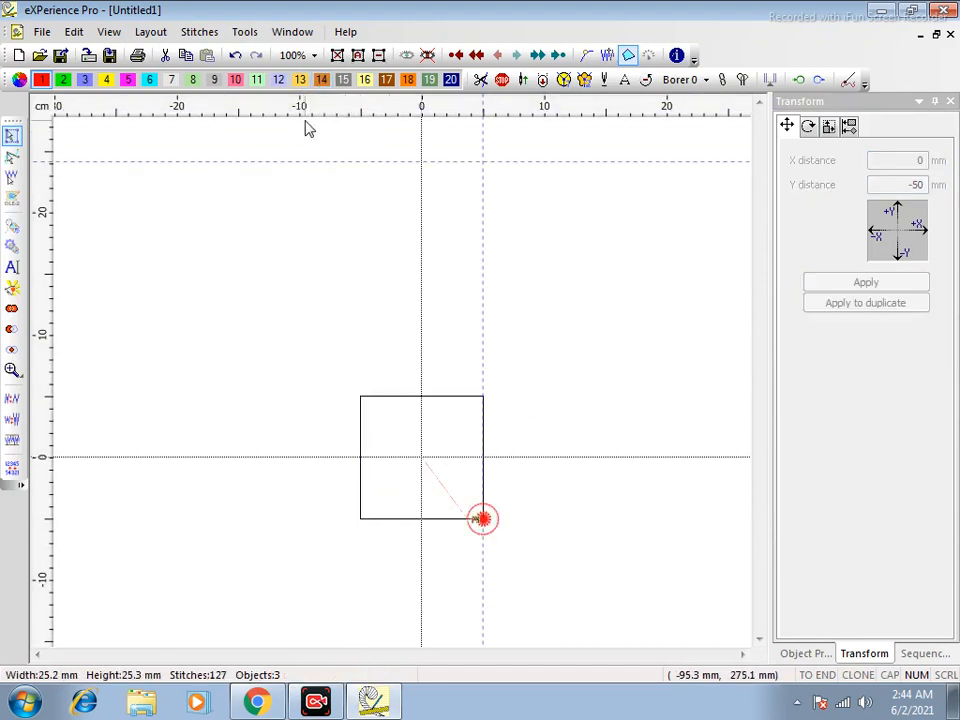
left_click_drag(313, 164, 307, 518)
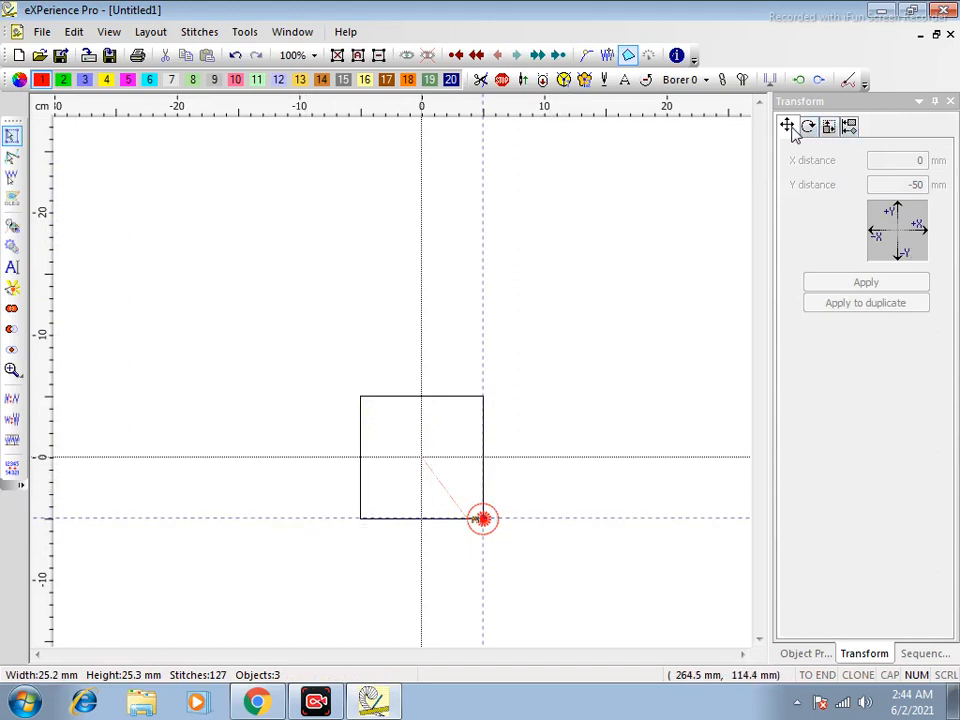
- Select the circle and star together and move them by X -50 mm and Y 50 mm
left_click_drag(566, 376, 428, 675)
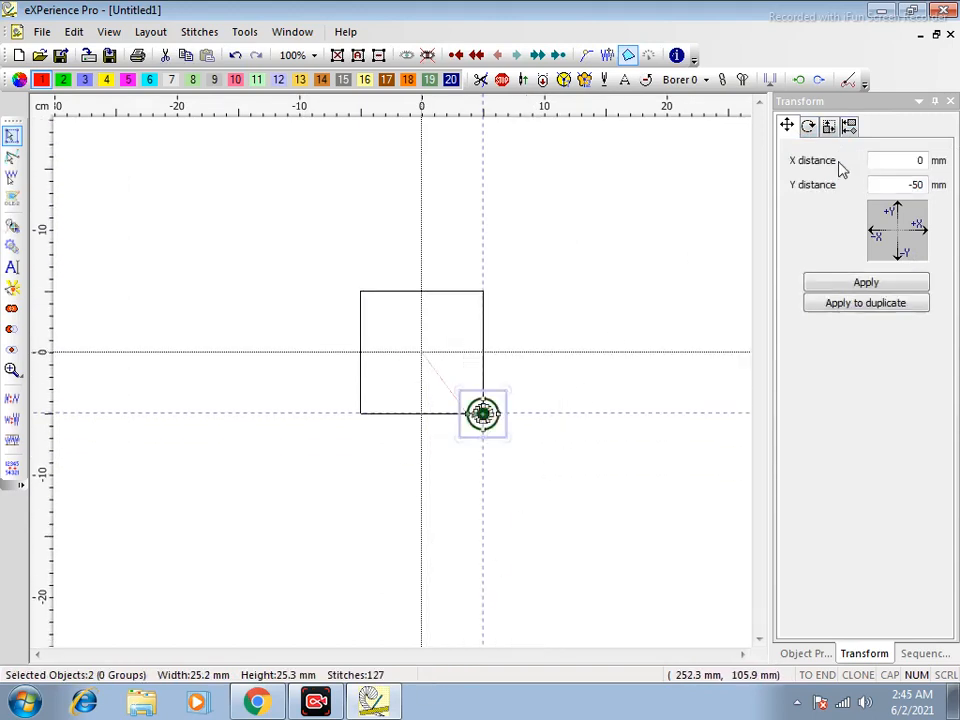
left_click_drag(910, 161, 957, 170)
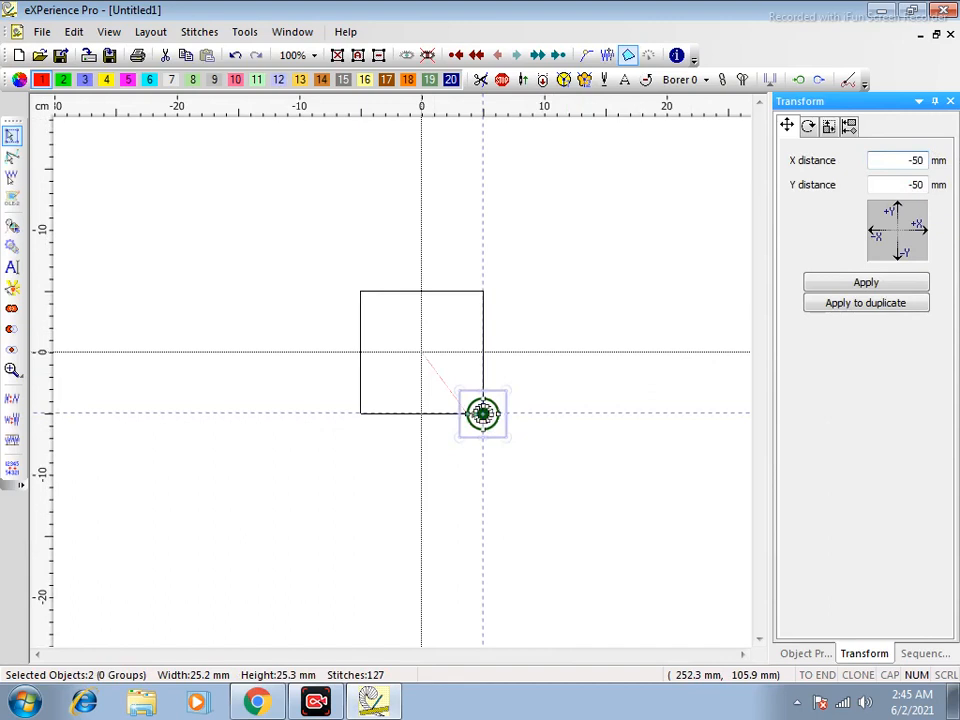
left_click_drag(916, 184, 900, 182)
left_click(860, 284)
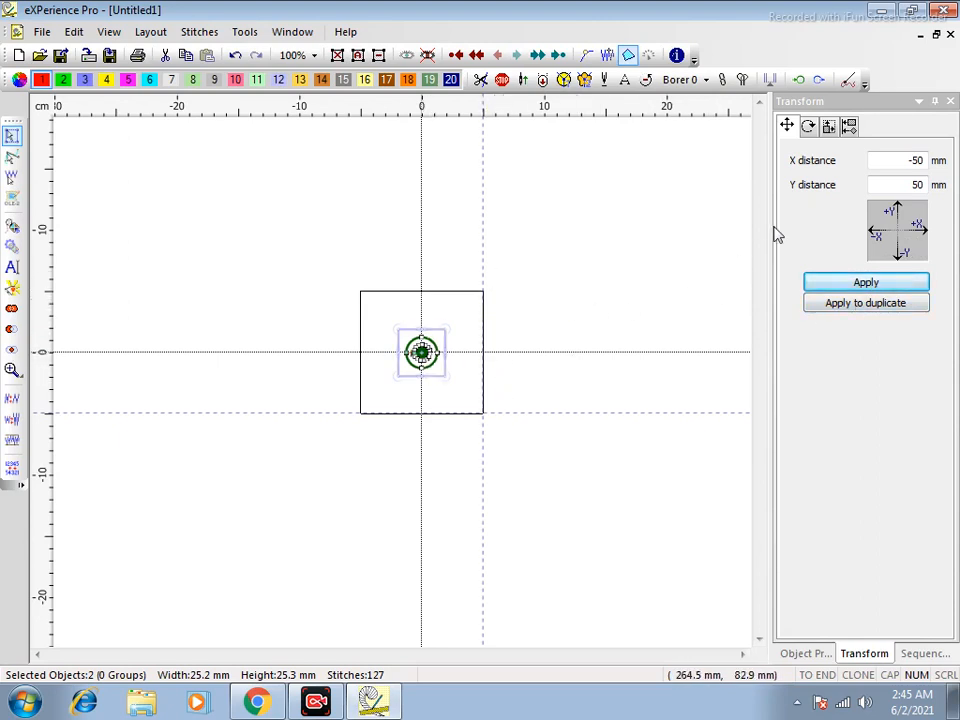
- Move the circle and star by X -50 mm and Y -50 mm and place a vertical guide through their centre
left_click(910, 184)
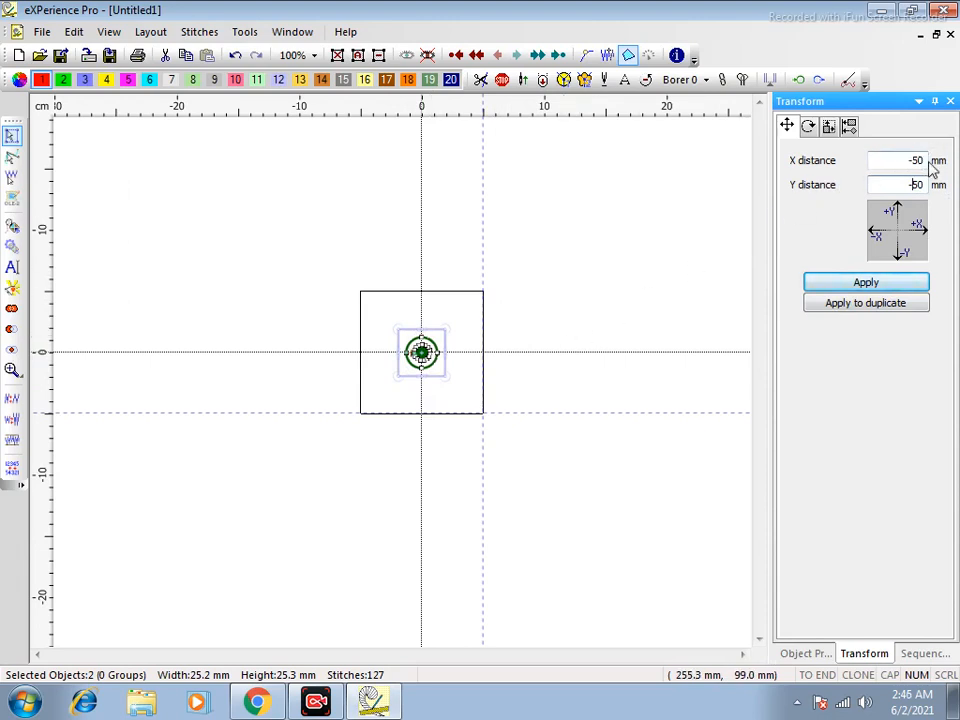
left_click(868, 284)
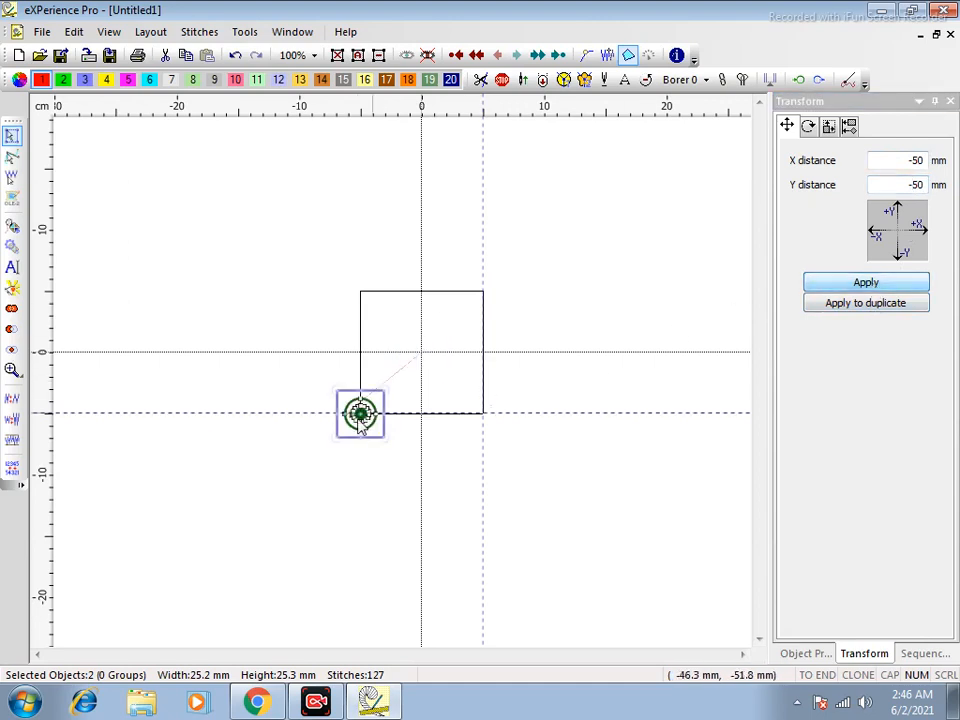
left_click_drag(40, 370, 360, 361)
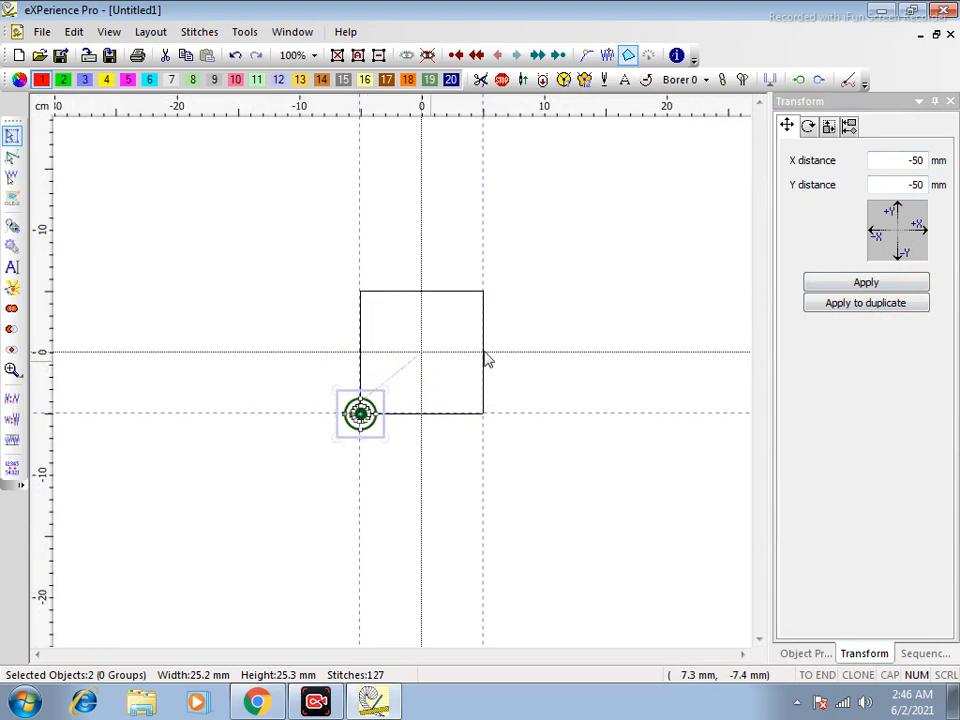
- Undo the last move and its guide, and create a duplicate offset by X -50 mm and Y -50 mm instead
left_click(233, 55)
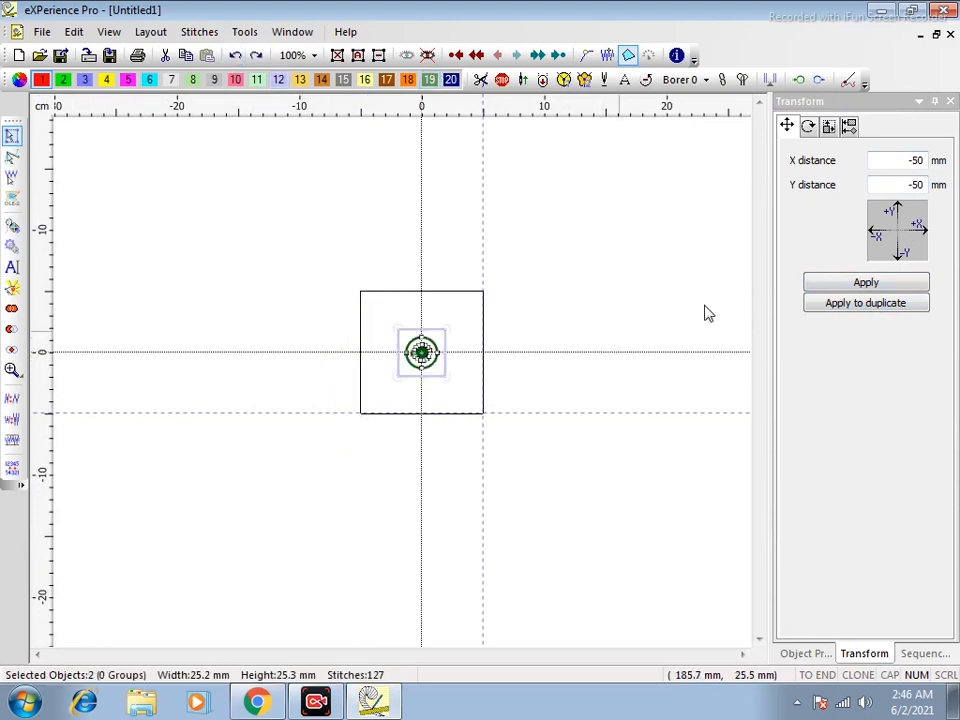
left_click(885, 312)
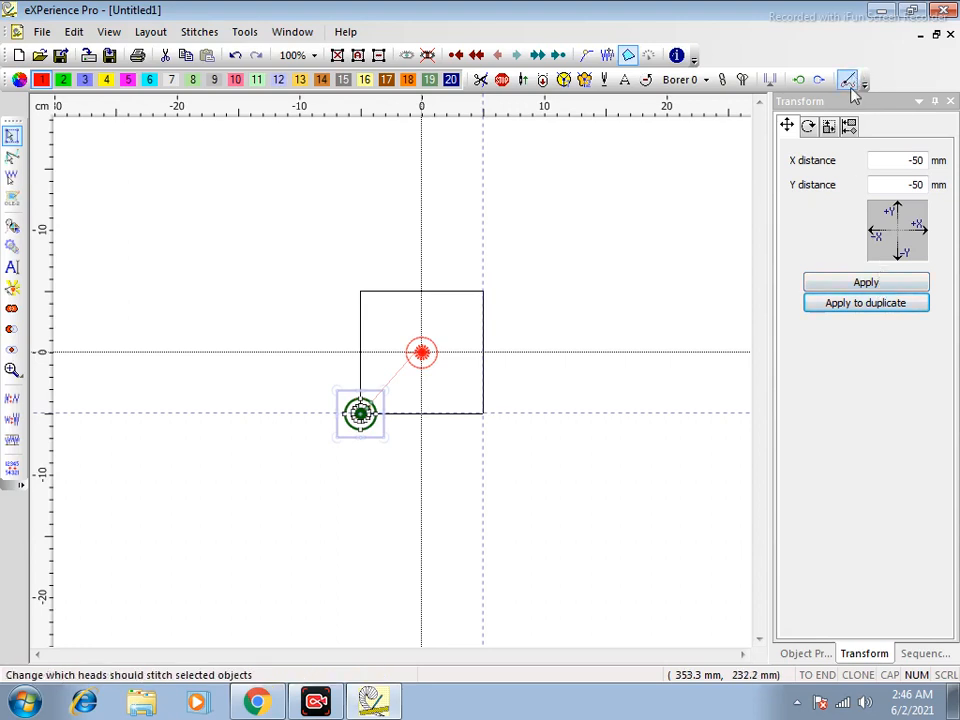
- Select the circle and star at the square's lower-left corner and set a clockwise rotation of 40 degrees
left_click(808, 126)
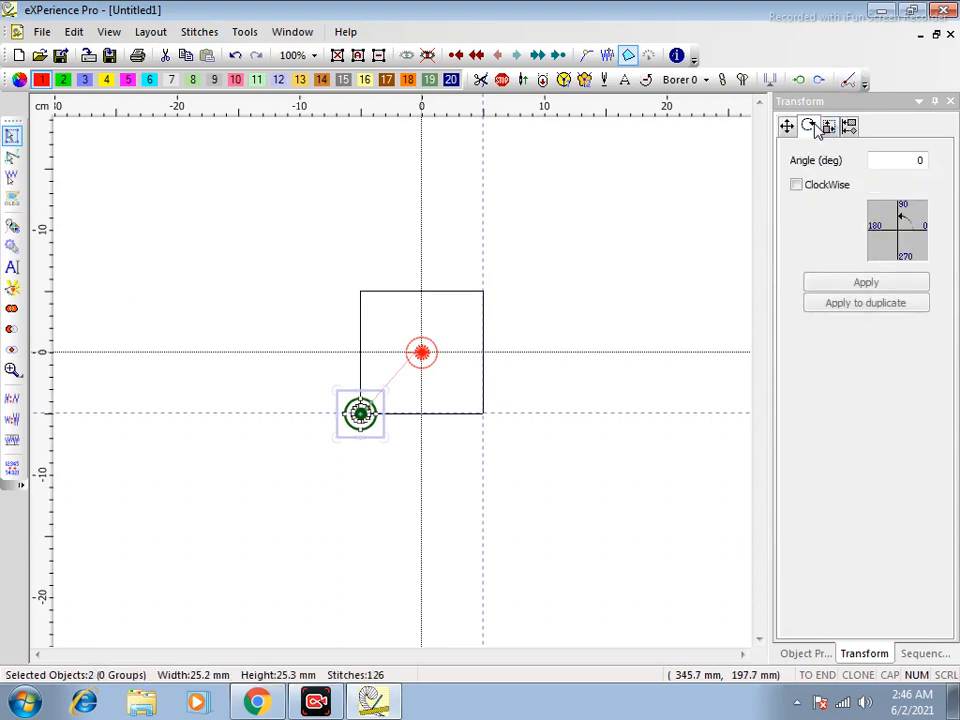
left_click(748, 230)
left_click_drag(274, 368, 395, 512)
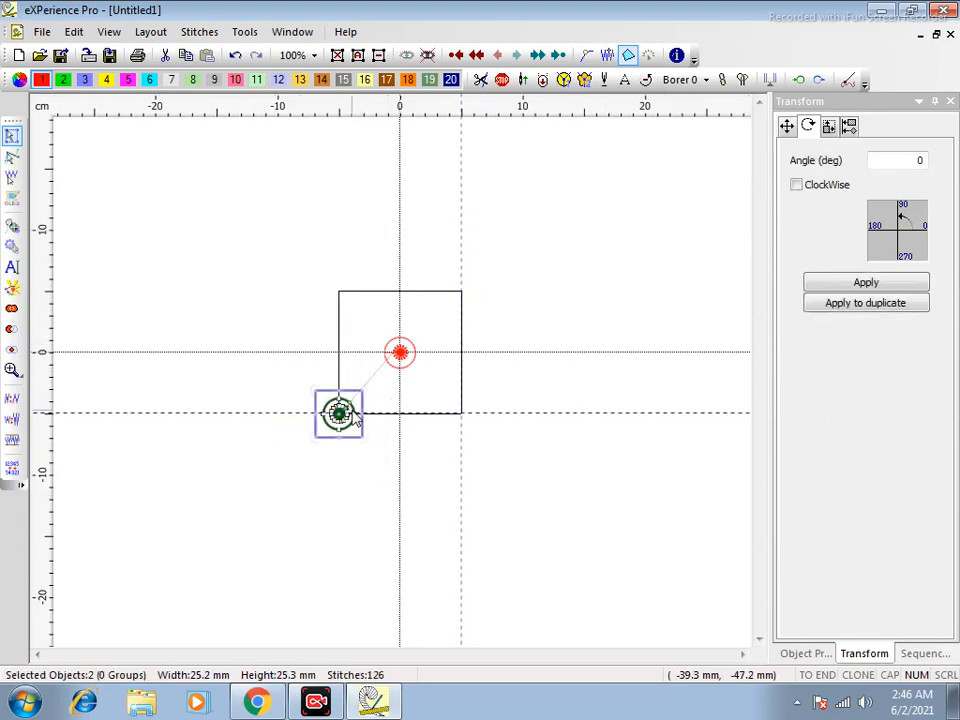
scroll(355, 410, "up", 2)
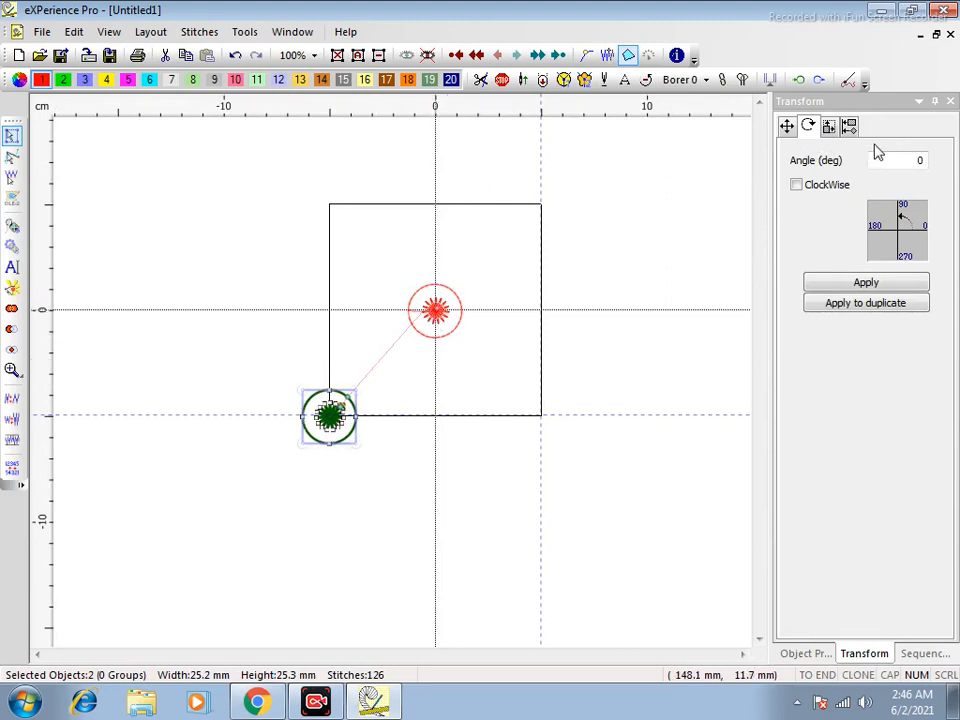
left_click_drag(914, 162, 959, 166)
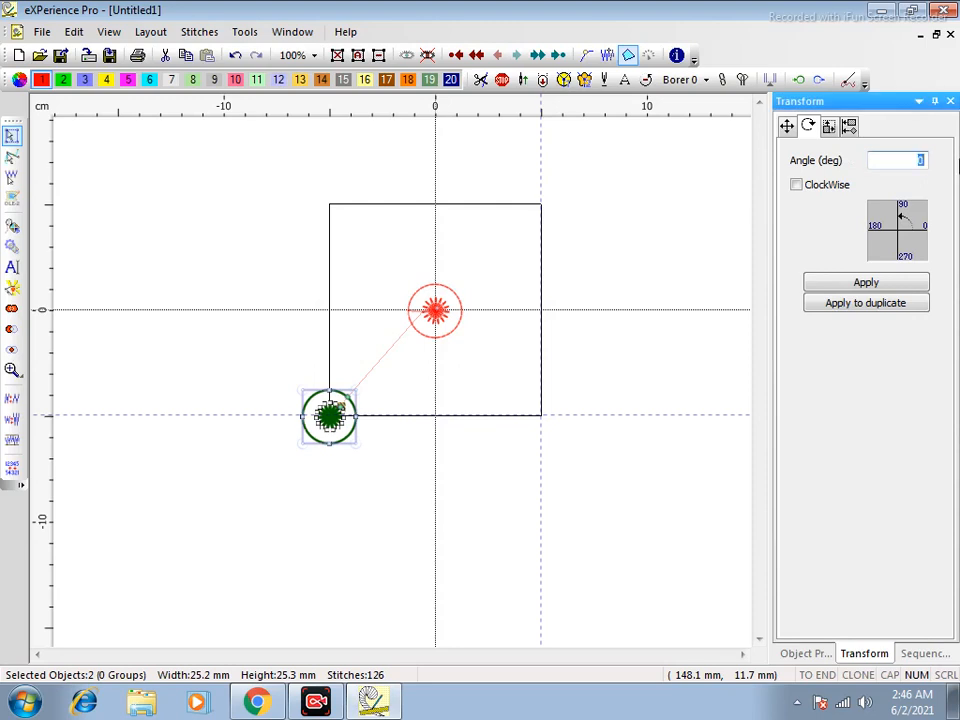
type("40")
left_click(797, 186)
- Create eight rotated duplicates of the selected circle and star, each 40 degrees further clockwise around the origin
left_click(858, 303)
left_click(858, 303)
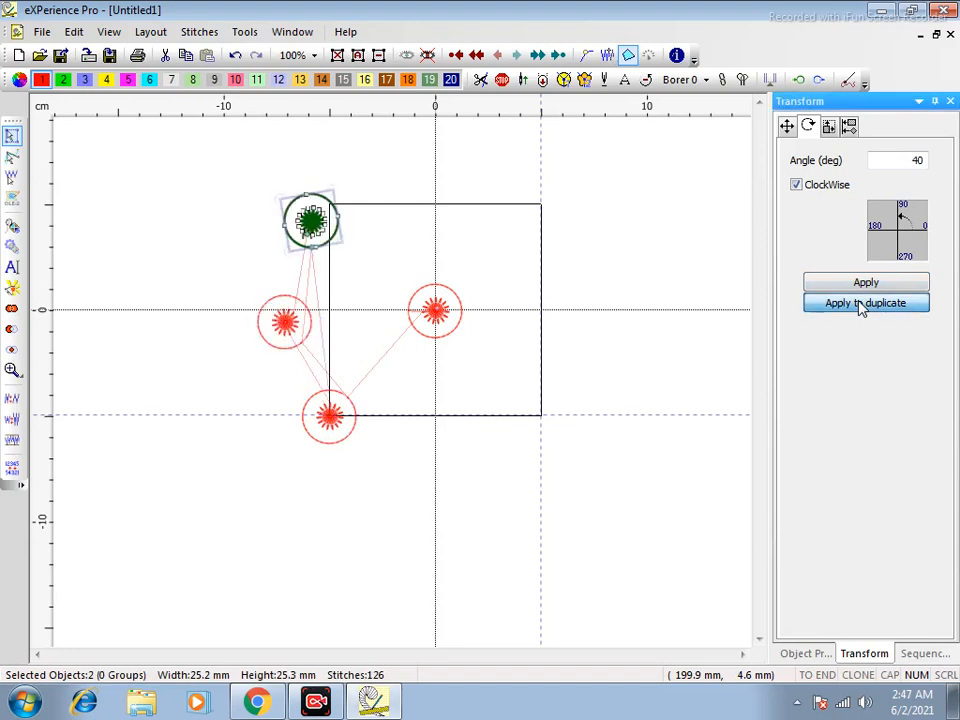
left_click(858, 303)
left_click(858, 303)
left_click(858, 303)
left_click(858, 303)
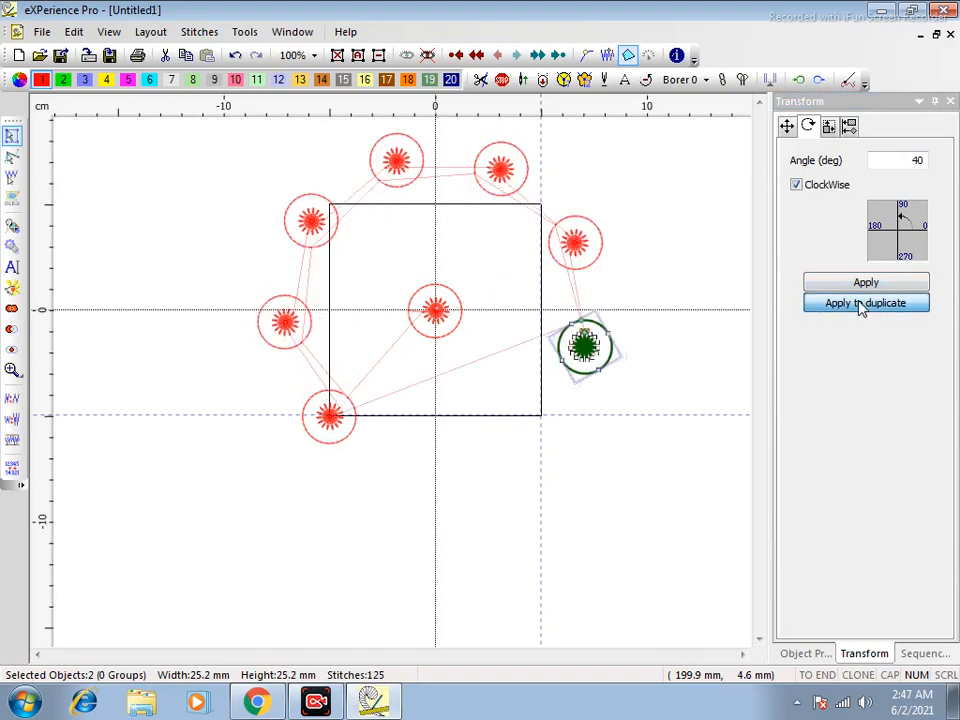
left_click(858, 303)
left_click(858, 303)
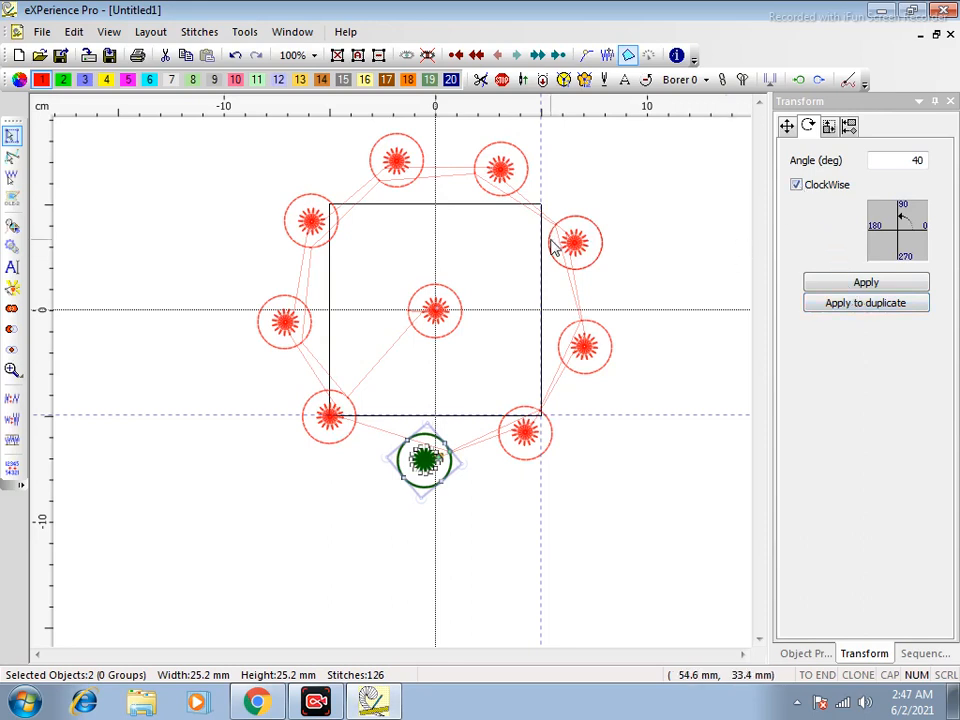
- Undo all eight clockwise rotated duplicates, keeping only the centre design and the lower-left copy
key("ctrl+z")
key("ctrl+z")
key("ctrl+z")
key("ctrl+z")
key("ctrl+z")
key("ctrl+z")
key("ctrl+z")
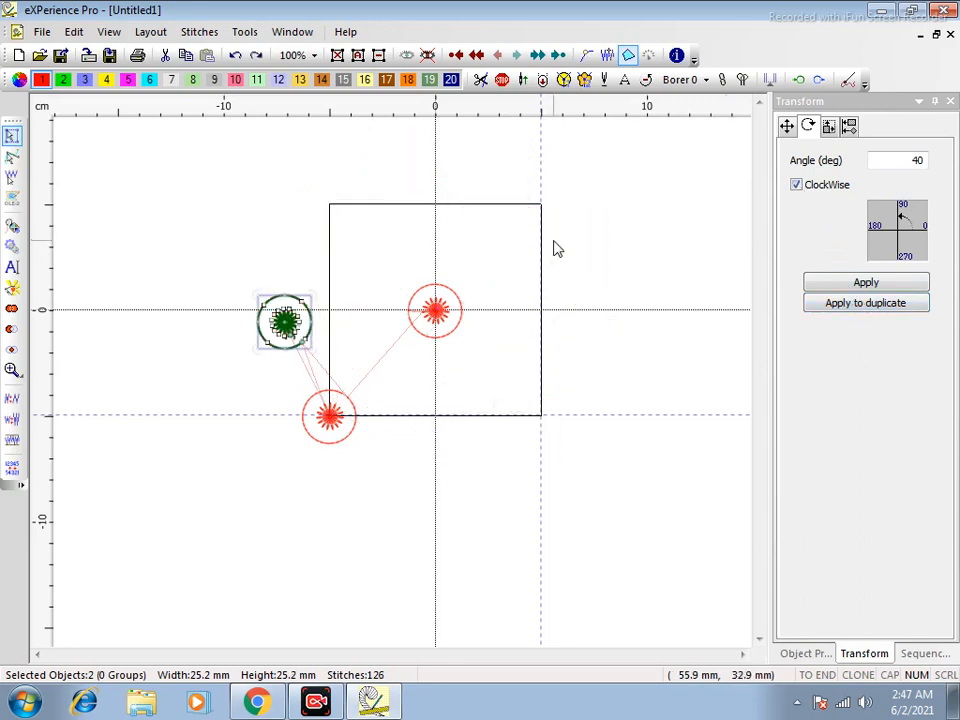
key("ctrl+z")
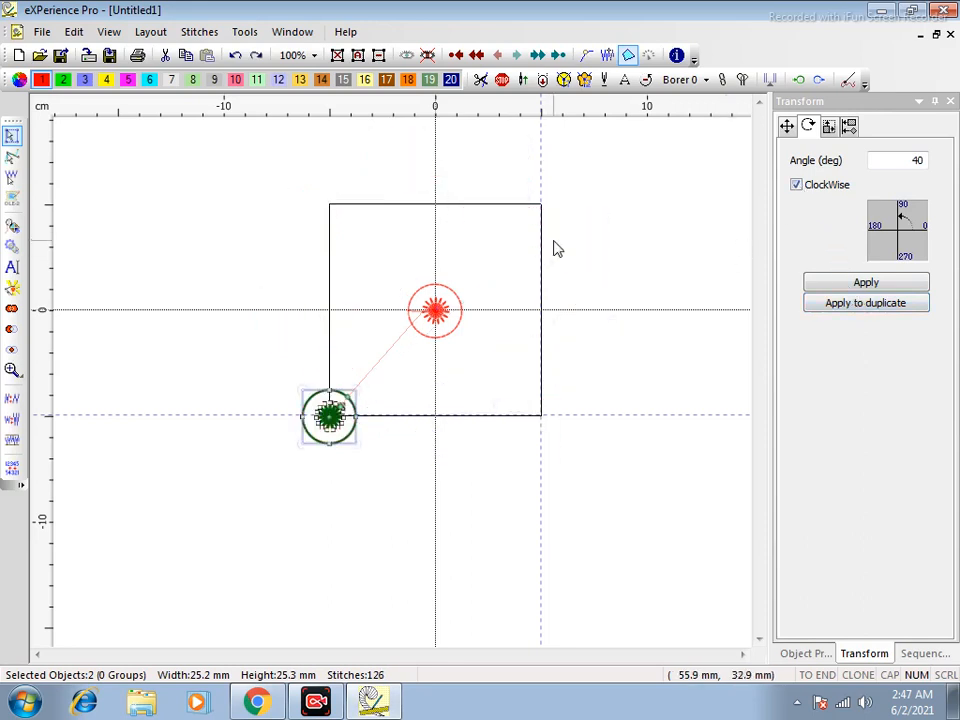
- Switch the rotation to counter-clockwise, try a 40-degree duplicate of the lower-left circle and star, and undo it
left_click(796, 186)
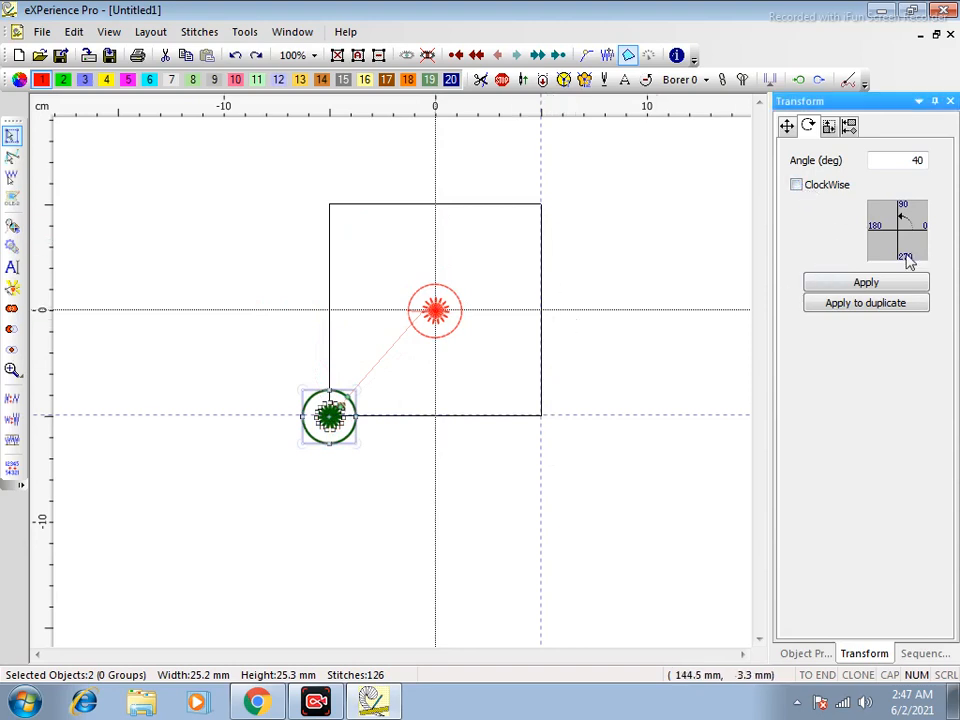
left_click(862, 308)
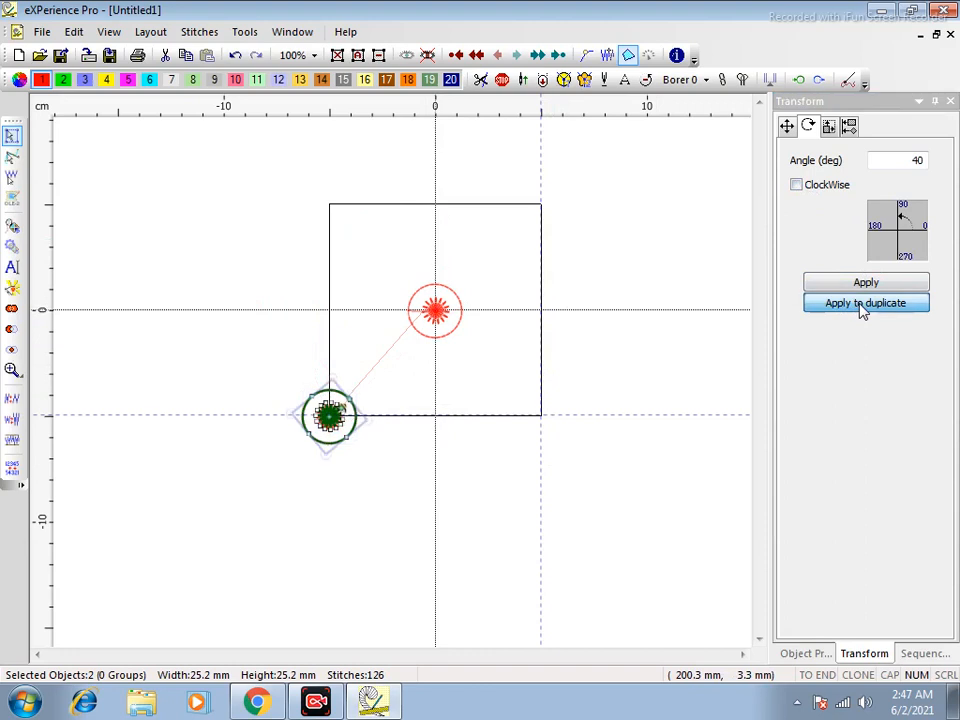
key("ctrl+z")
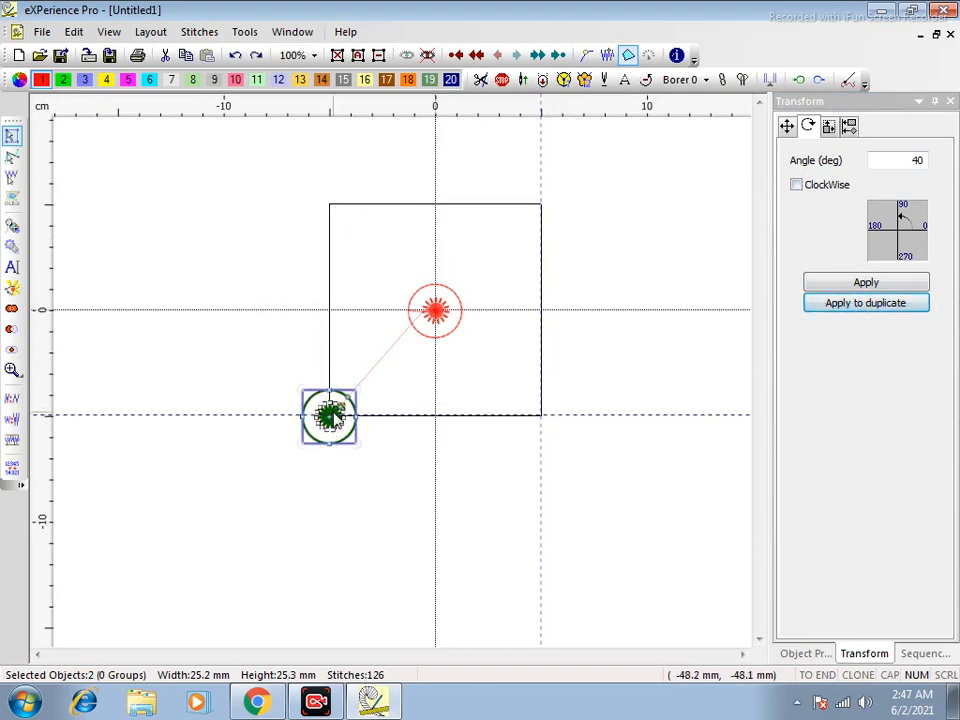
- Reselect the lower-left circle and star and create eight duplicates rotated counter-clockwise around the origin in 40-degree steps
left_click(405, 338)
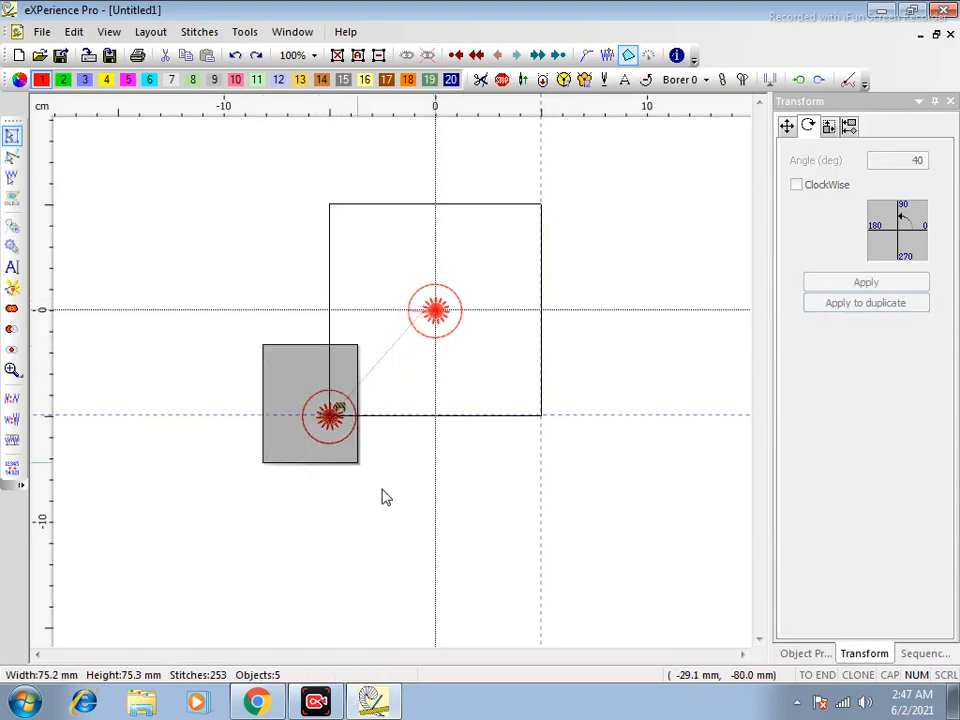
left_click(340, 458)
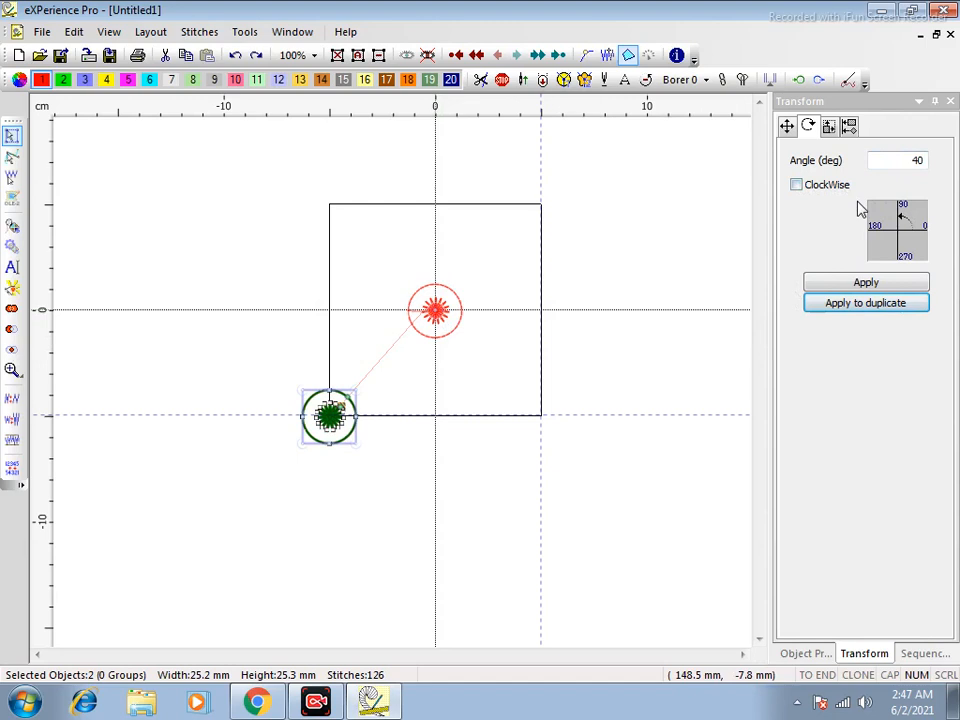
left_click(868, 303)
left_click(868, 303)
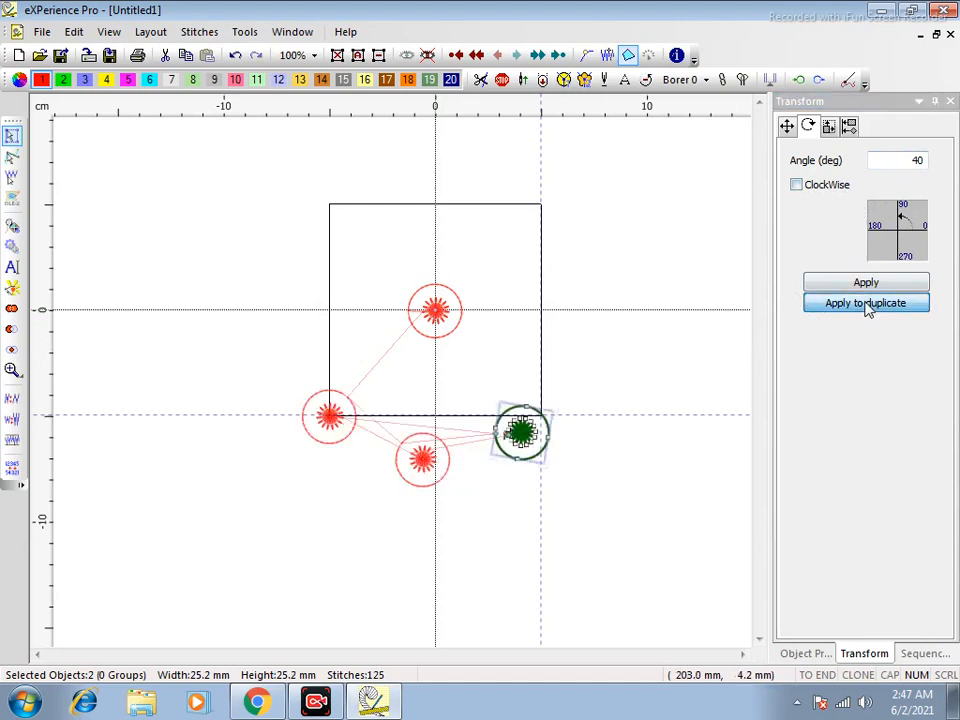
left_click(868, 303)
left_click(868, 303)
left_click(868, 303)
left_click(867, 306)
left_click(867, 306)
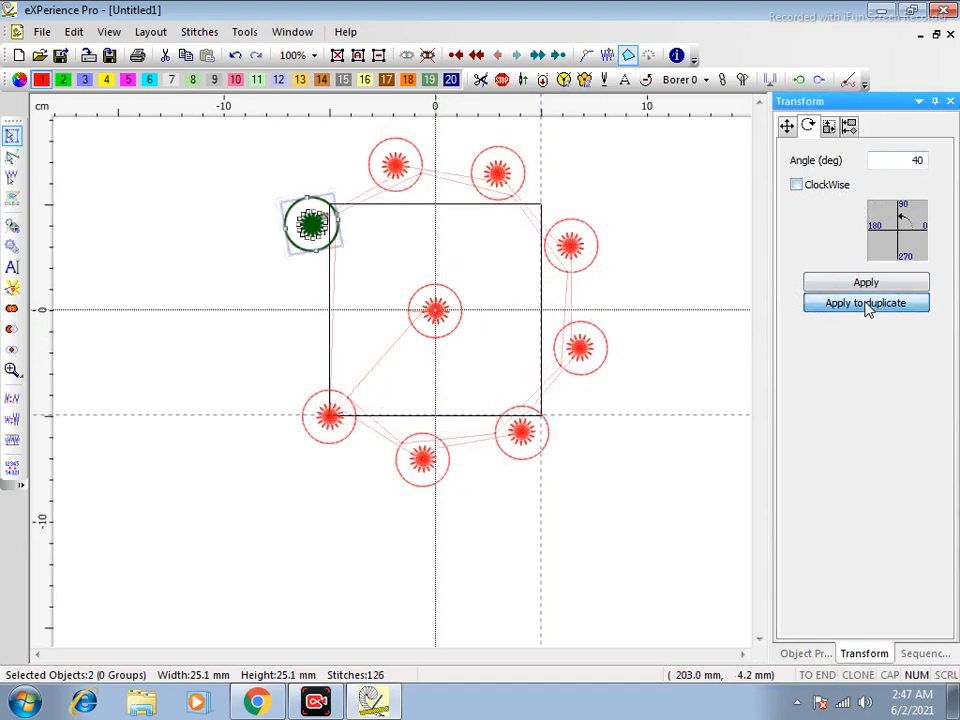
left_click(867, 306)
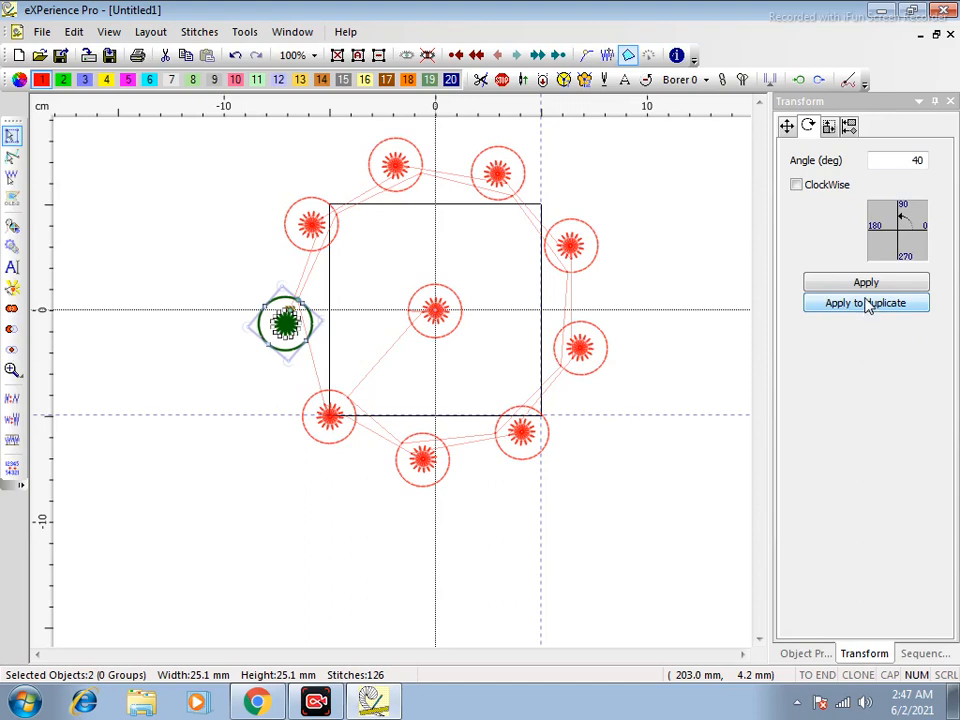
- Scale the centre circle and star to 98% with proportional scaling
left_click(831, 127)
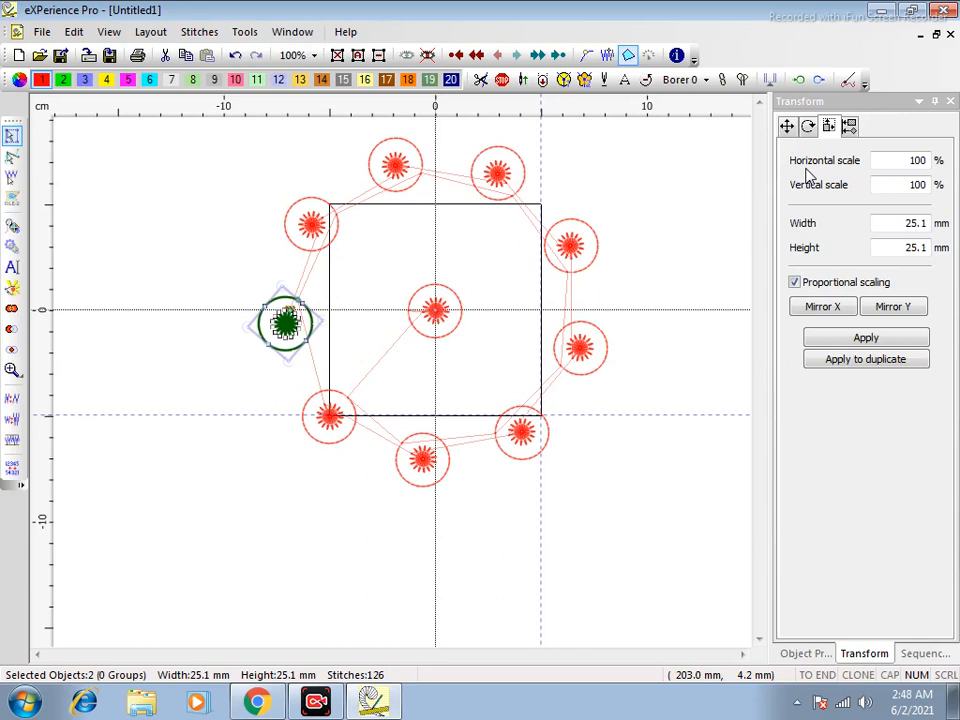
left_click_drag(390, 266, 493, 375)
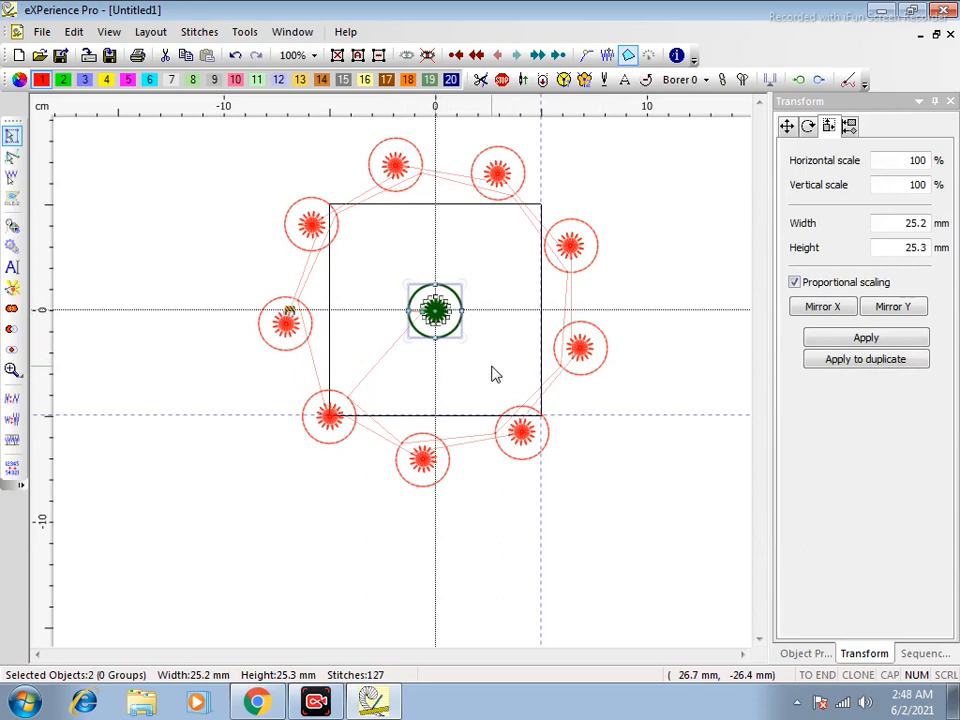
double_click(900, 160)
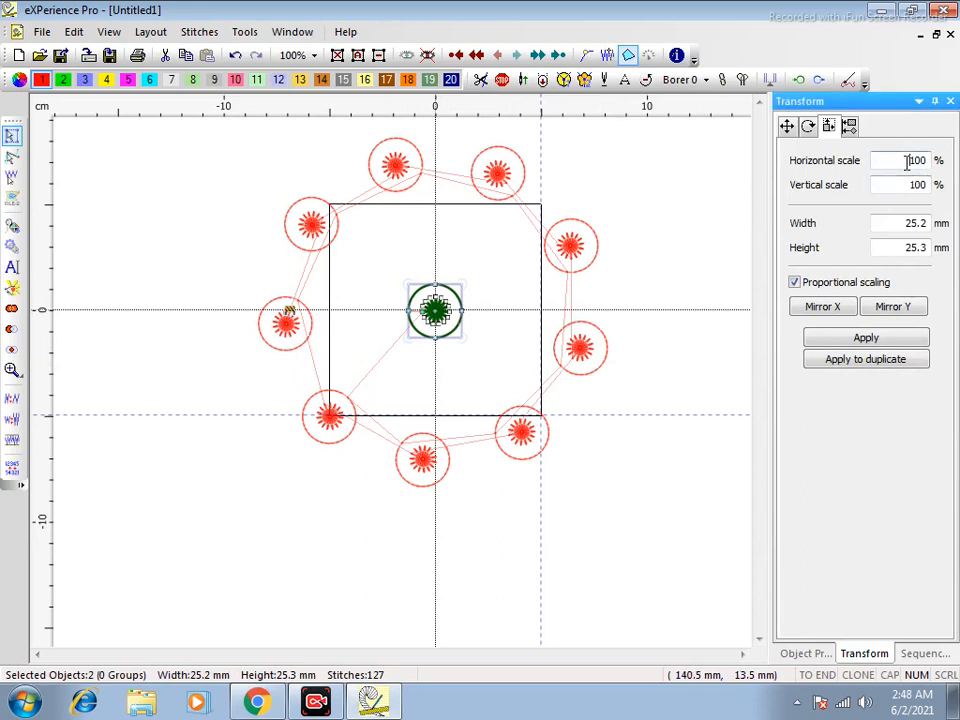
type("98")
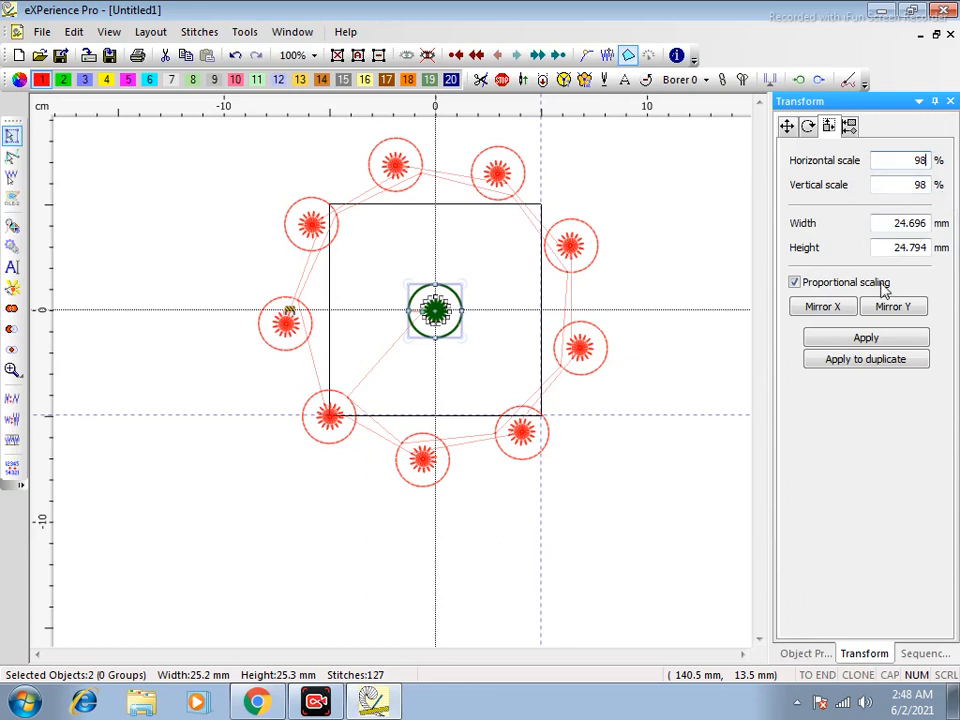
left_click(795, 284)
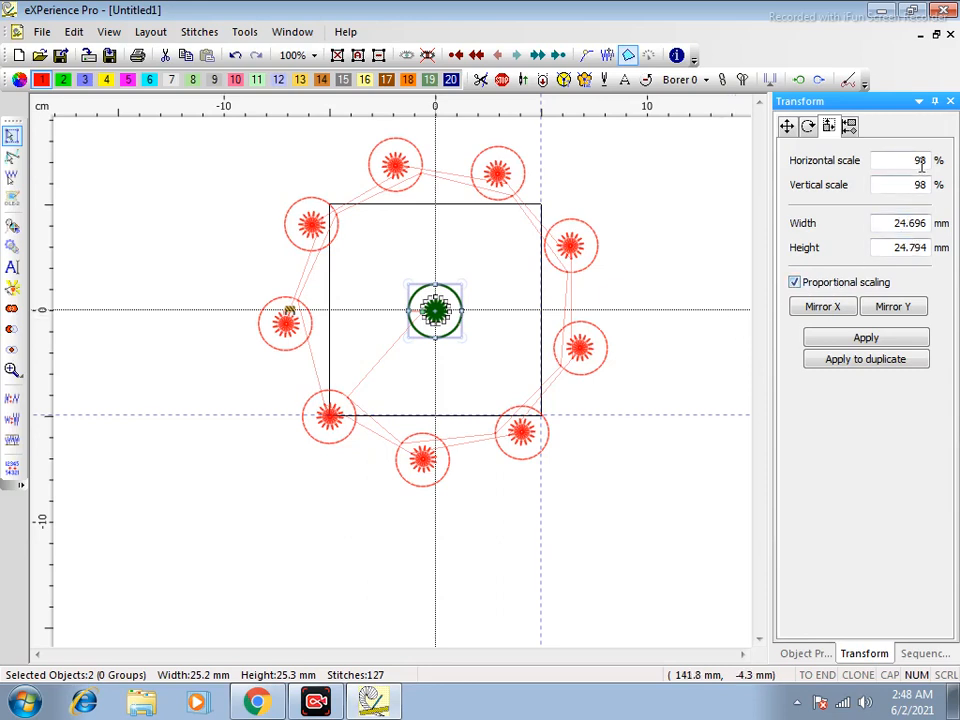
left_click(872, 342)
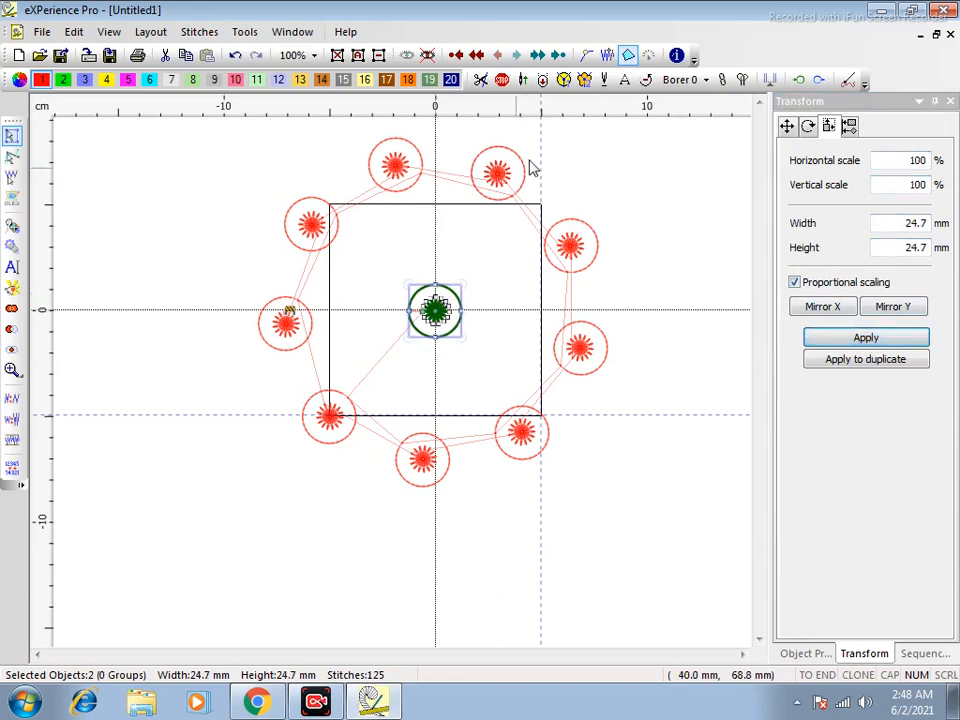
- Repeat the 98% scaling on each outer circle and star pair in turn, working clockwise from the upper-right pair
left_click_drag(601, 127, 448, 216)
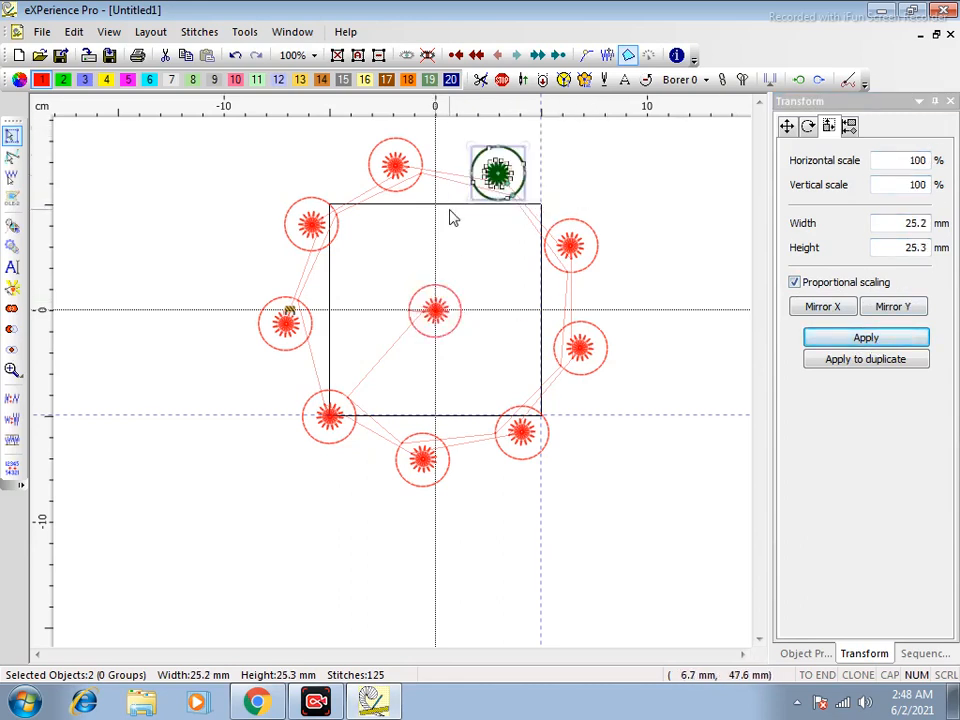
key("Return")
left_click_drag(665, 201, 508, 296)
key("Return")
left_click_drag(671, 296, 521, 406)
key("Return")
left_click_drag(636, 507, 490, 390)
key("Return")
left_click_drag(350, 521, 488, 398)
key("Return")
left_click_drag(240, 452, 377, 354)
key("Return")
left_click_drag(176, 374, 364, 252)
key("Return")
left_click_drag(206, 139, 467, 122)
key("Return")
key("Return")
left_click(662, 243)
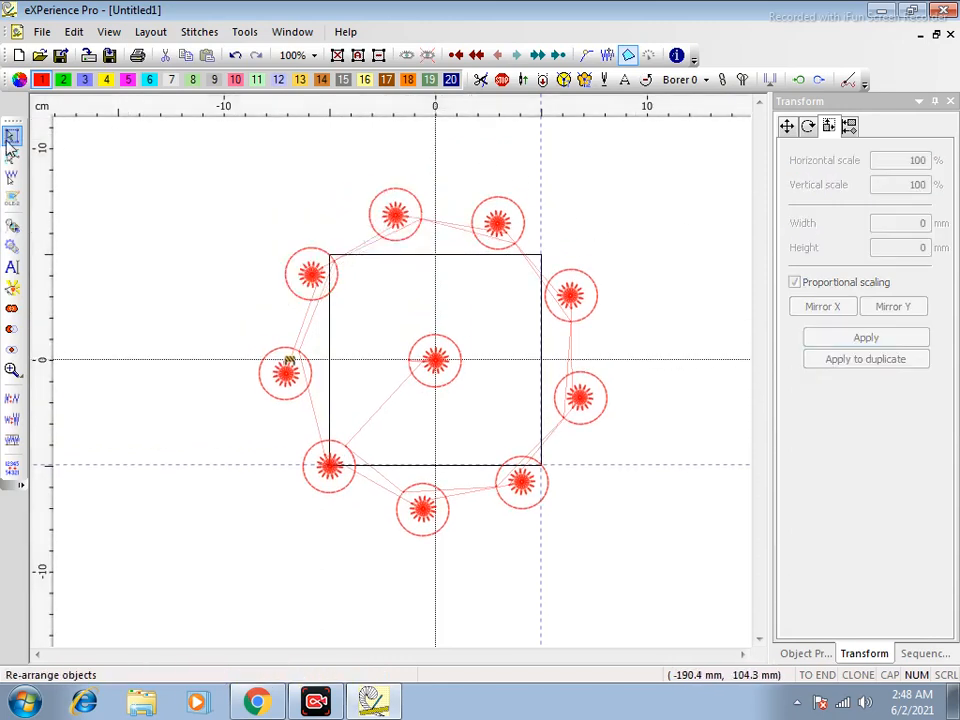
- Resize the upper-left circle and star just left of the vertical axis to 50 mm wide, scaling proportionally
left_click(831, 127)
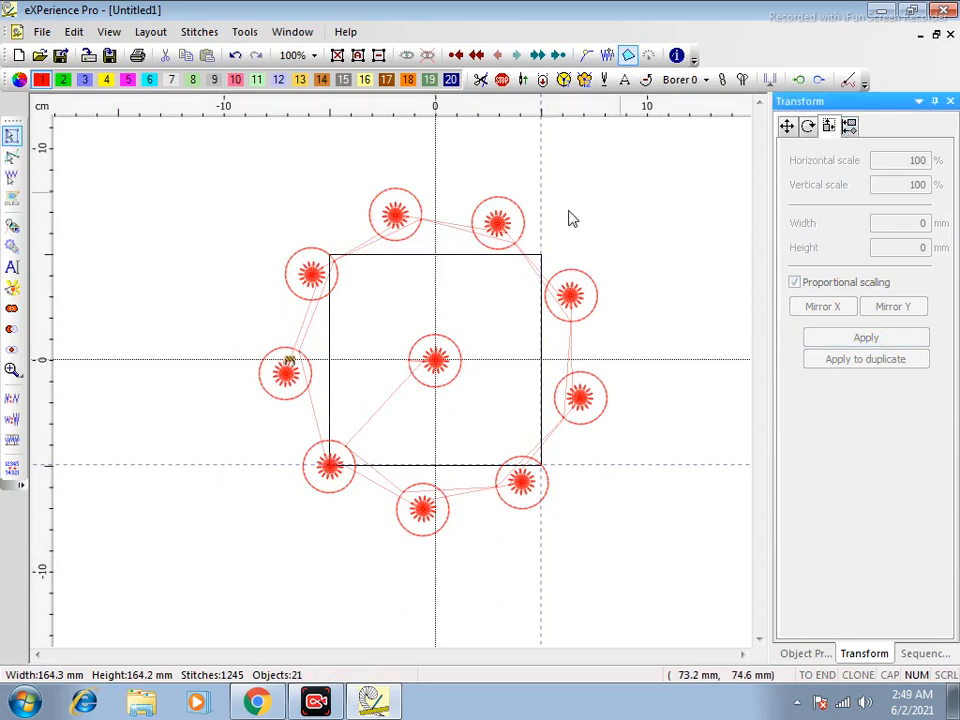
left_click_drag(351, 146, 430, 282)
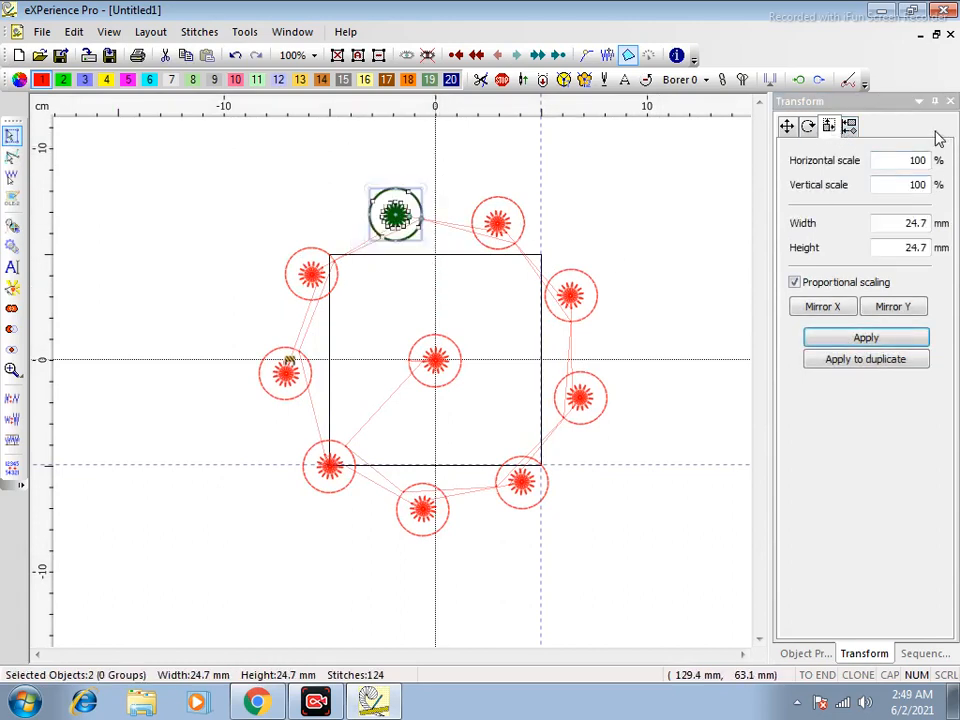
double_click(907, 223)
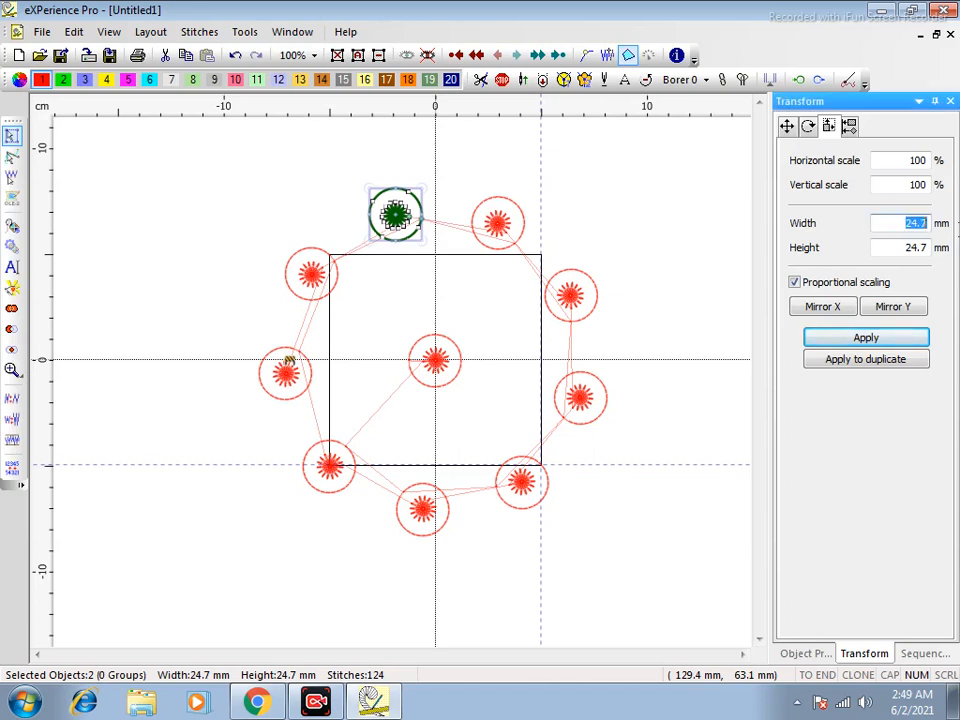
type("50")
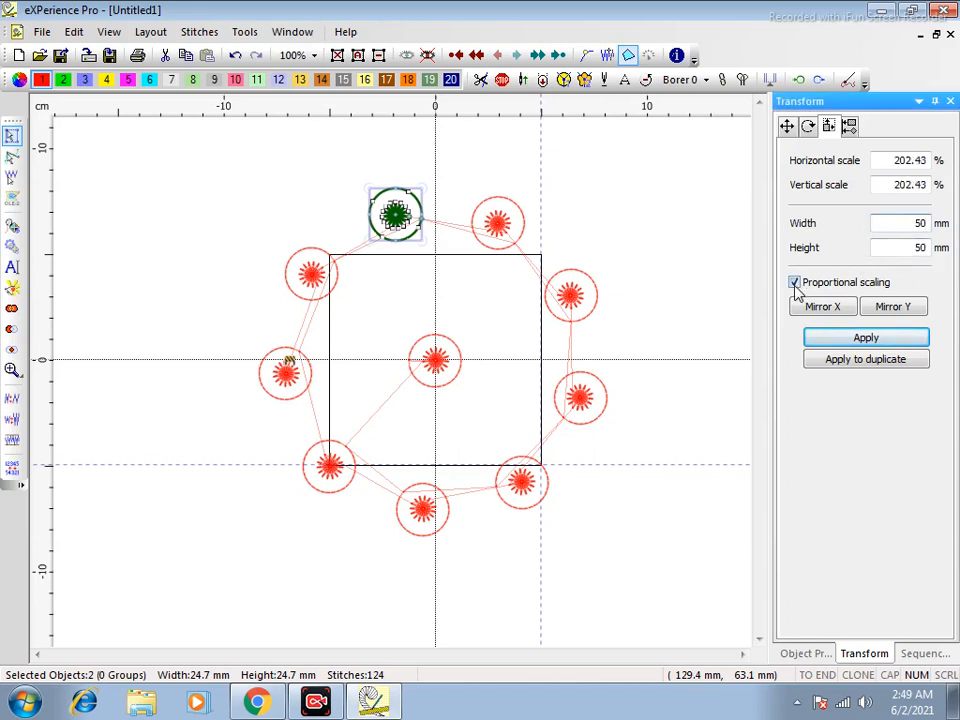
left_click(868, 343)
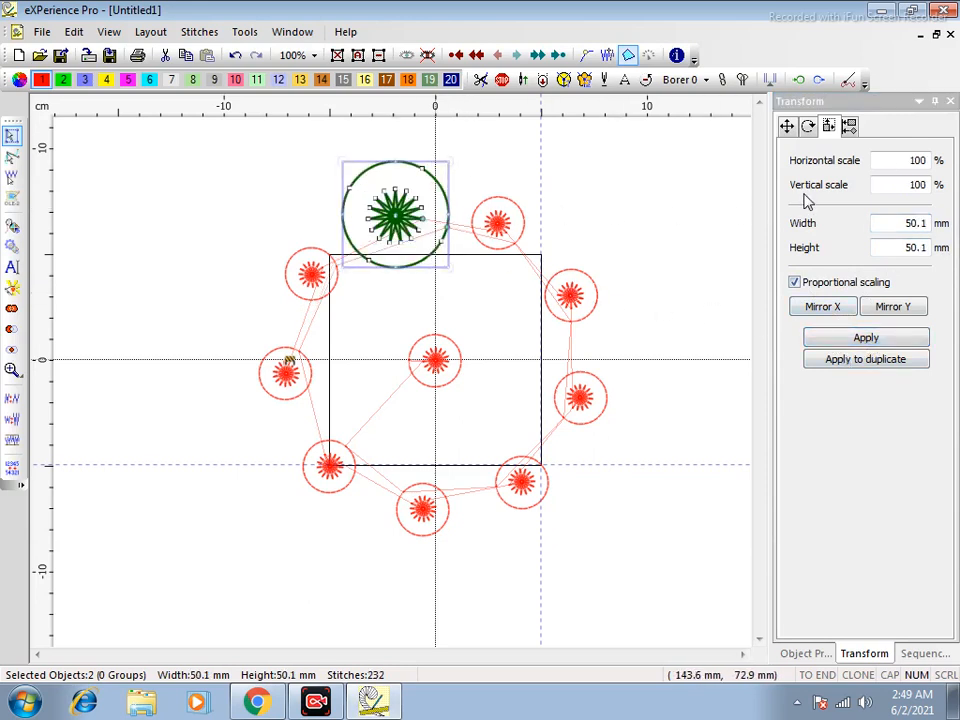
- Turn off proportional scaling, try stretching only the enlarged pair's width to about 90 mm, and undo the stretch
left_click(795, 284)
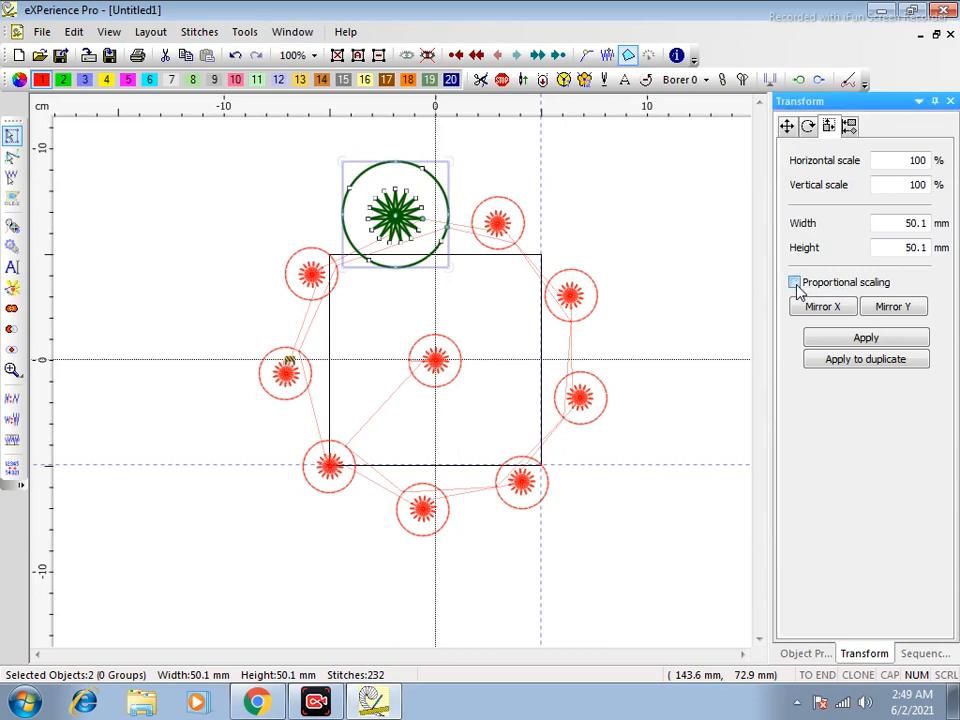
double_click(902, 224)
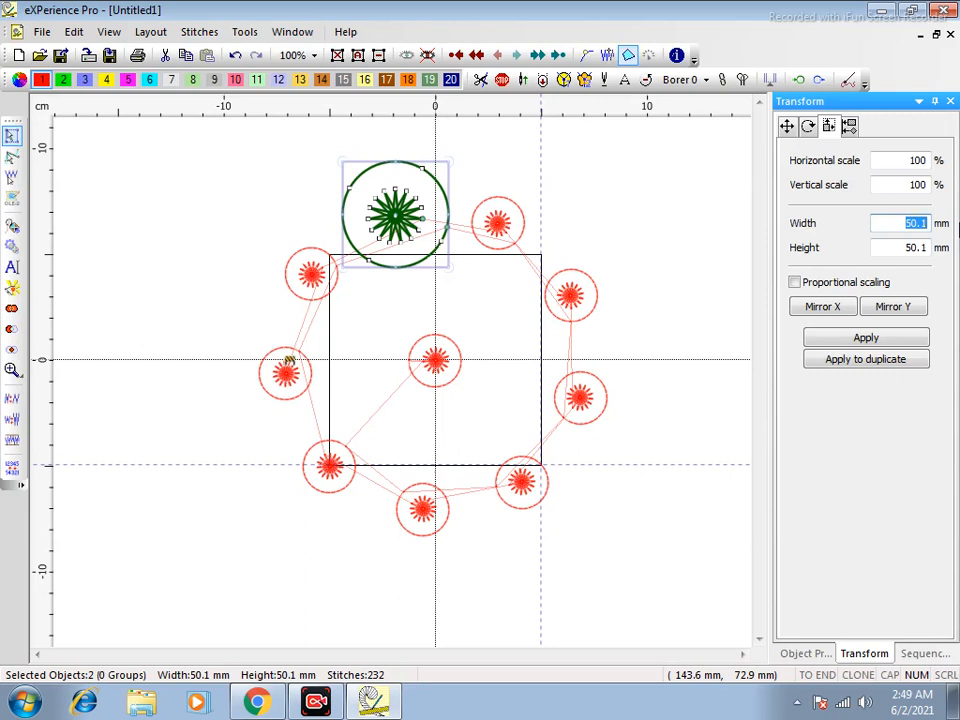
type("9")
left_click(866, 338)
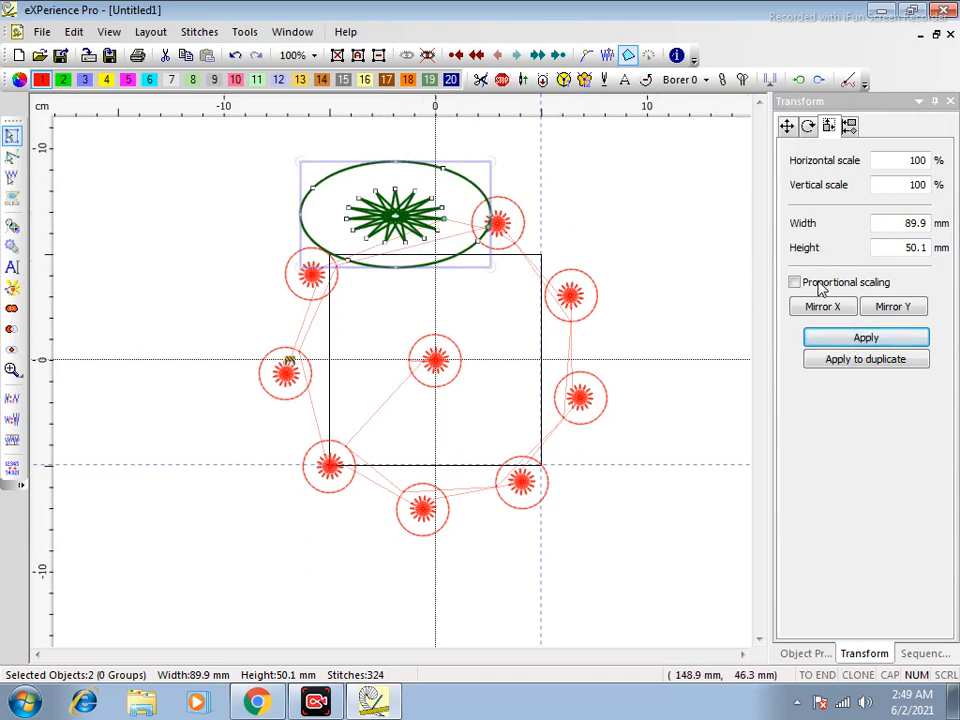
left_click(235, 55)
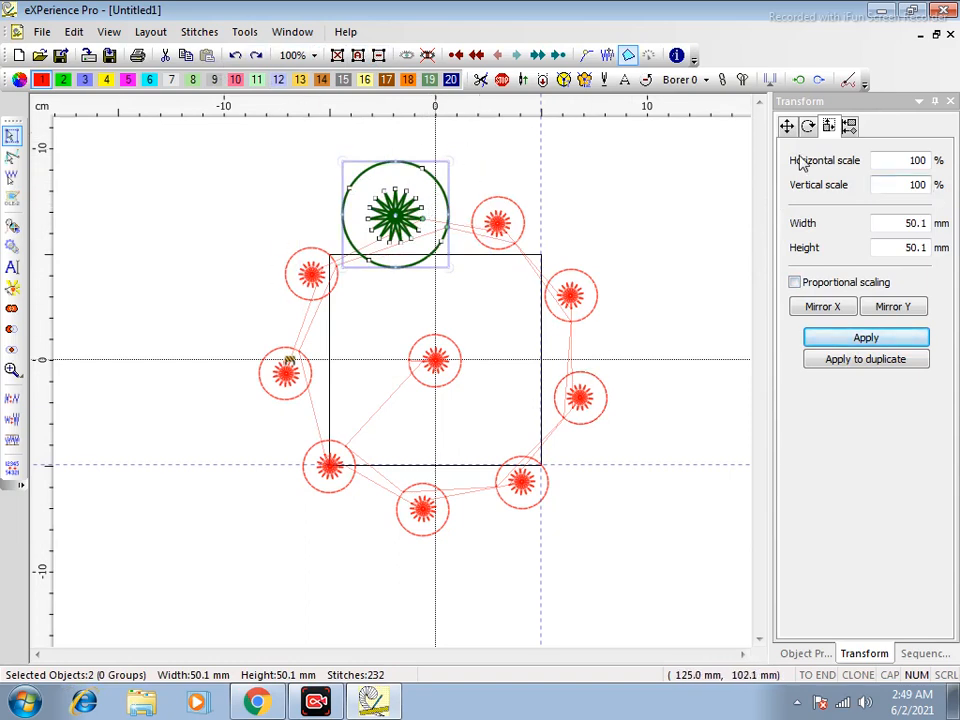
- Move the enlarged star by itself to the left edge of its circle
left_click(813, 310)
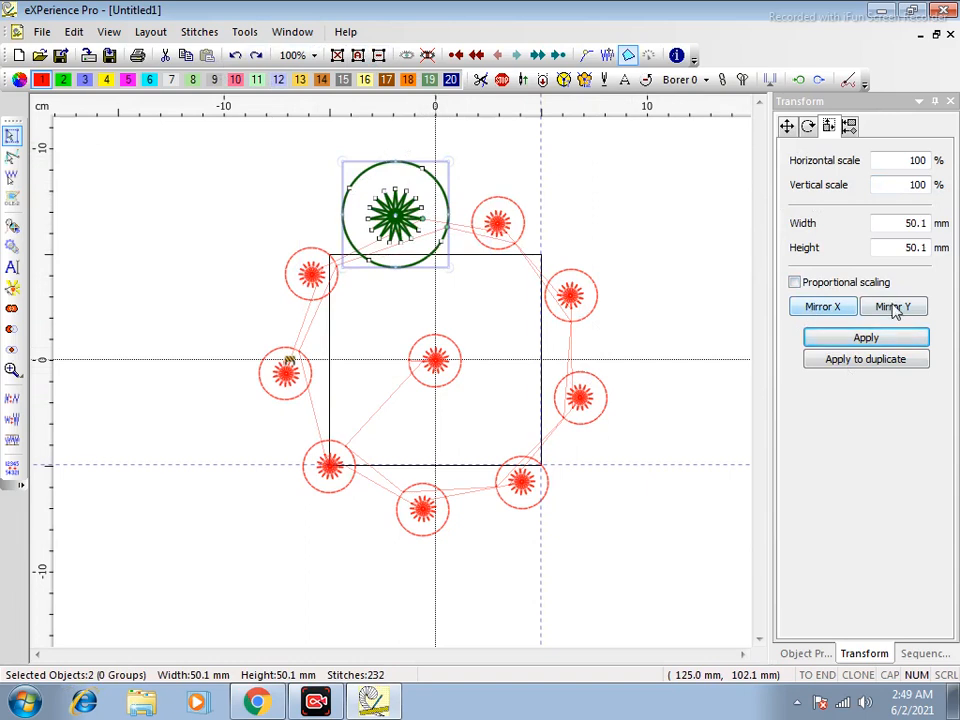
left_click(615, 191)
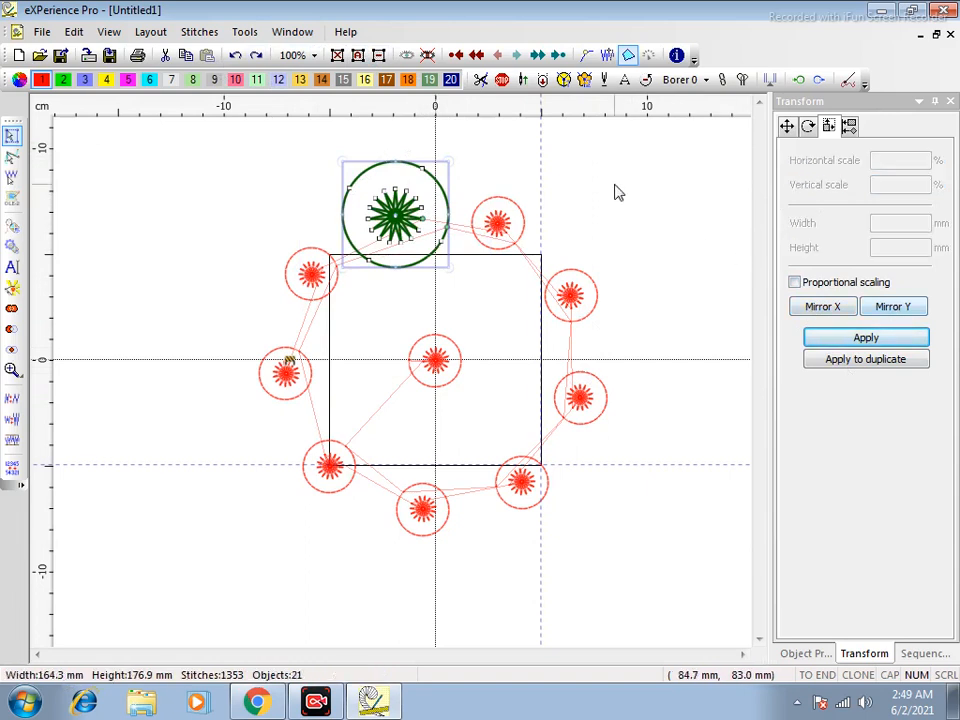
left_click(407, 233)
mouse_move(407, 233)
left_mouse_down()
mouse_move(353, 229)
mouse_move(345, 218)
left_mouse_up()
- Delete every object except the enlarged circle and its star by inverting the selection
left_click_drag(272, 146, 477, 286)
left_click(378, 55)
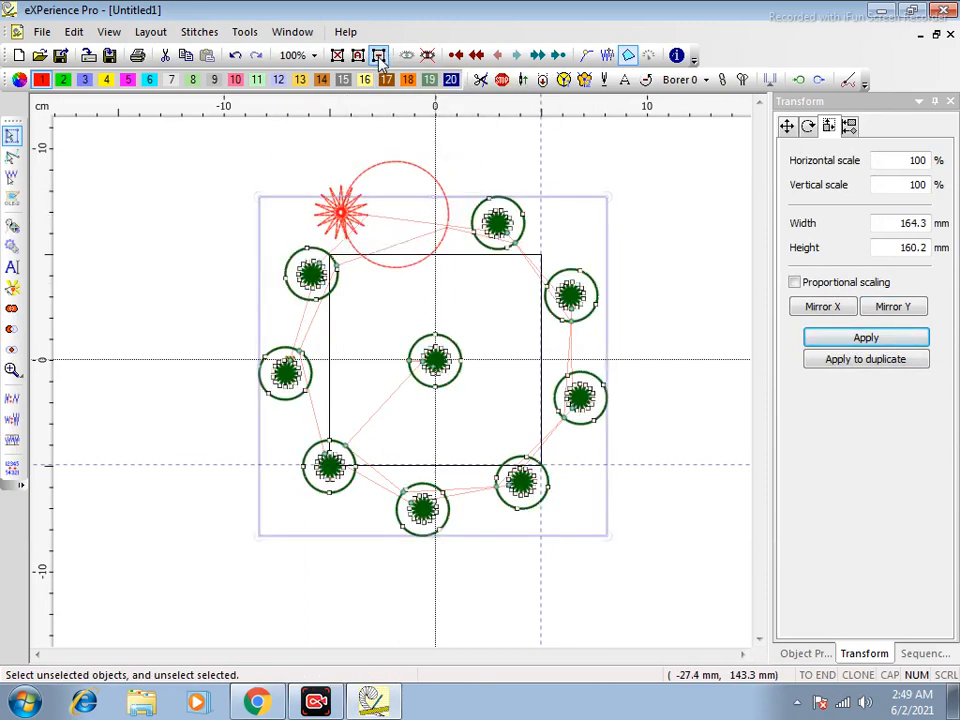
key("Delete")
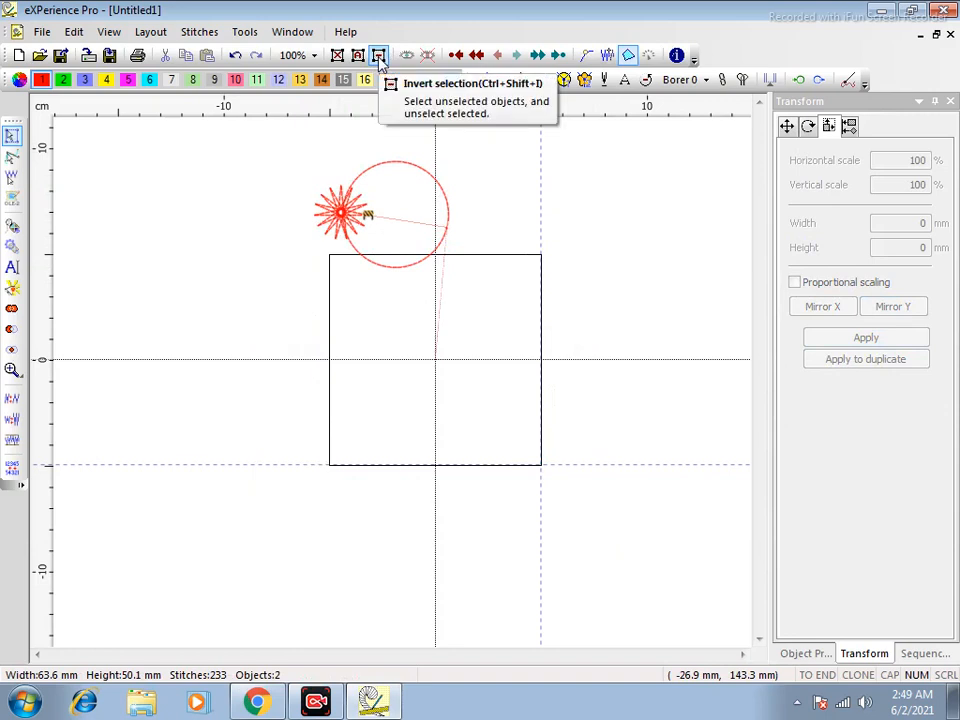
- Mirror the circle and star together using Mirror X
left_click_drag(260, 301, 612, 105)
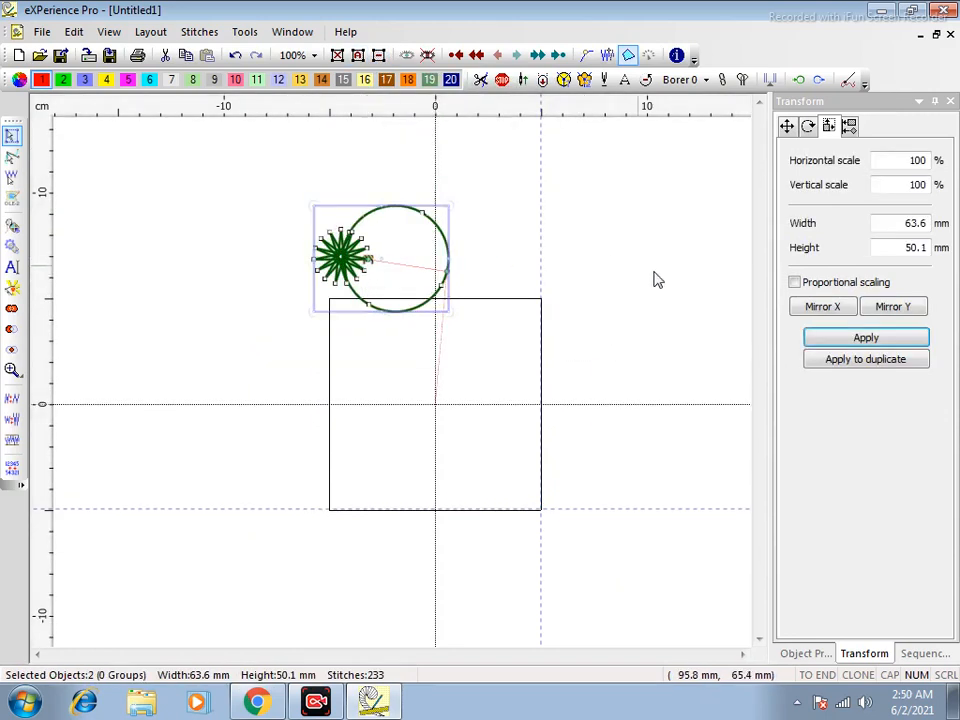
left_click(823, 307)
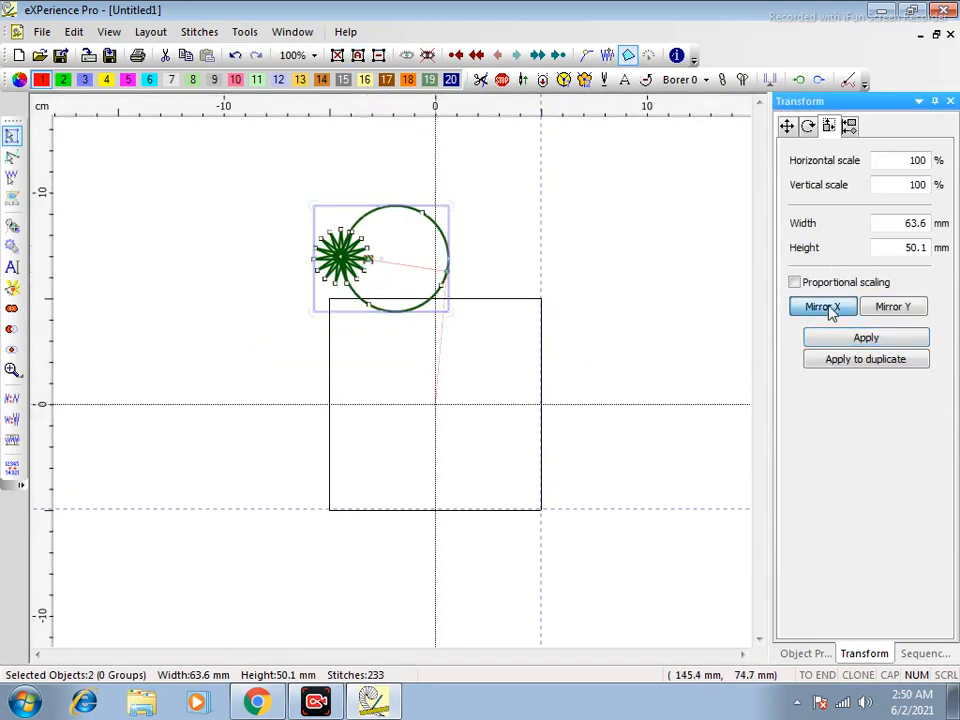
left_click(843, 340)
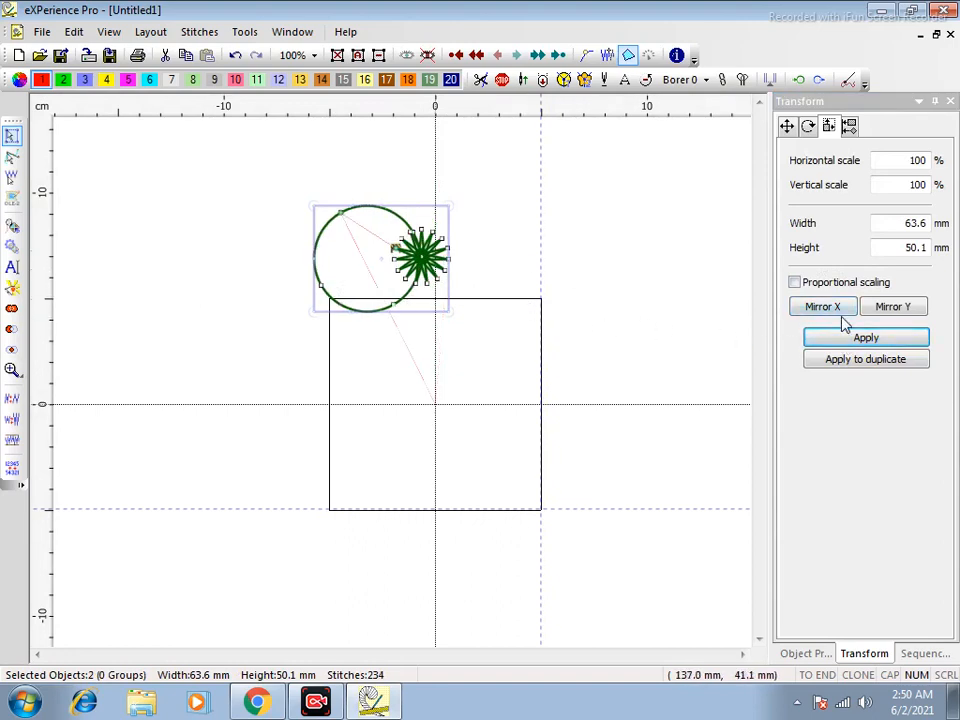
- Move the star to the bottom edge of the circle and mirror the star alone using Mirror Y
left_click(615, 231)
left_click(440, 263)
left_click_drag(440, 263, 386, 318)
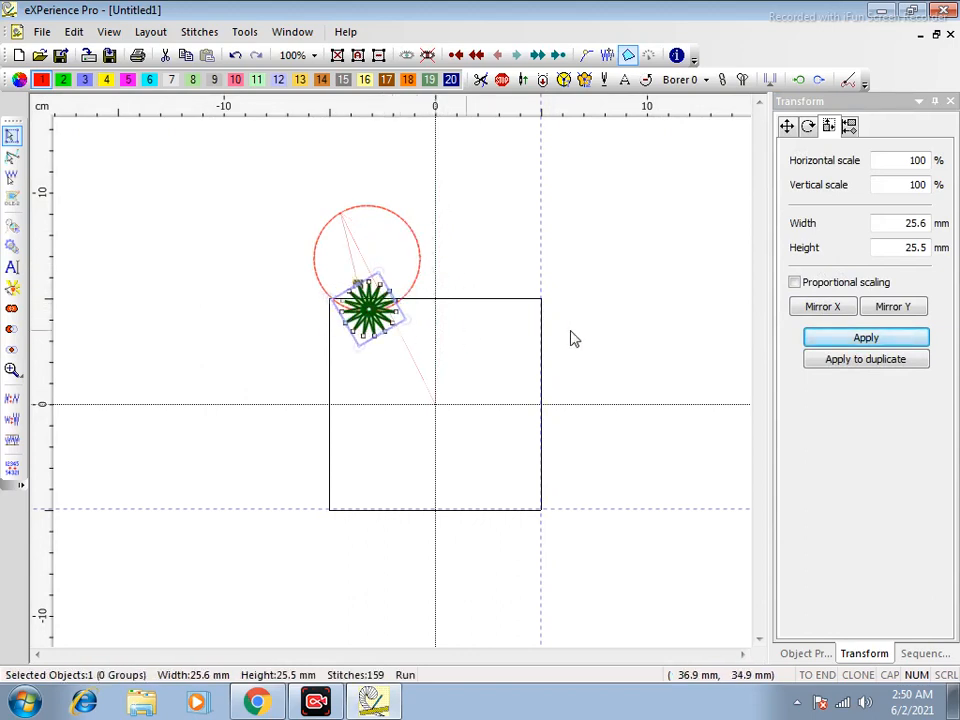
left_click(907, 306)
left_click(860, 337)
- Select the circle and star together and mirror them using Mirror Y
left_click(471, 255)
left_click_drag(236, 177, 454, 361)
left_click(922, 309)
left_click(866, 338)
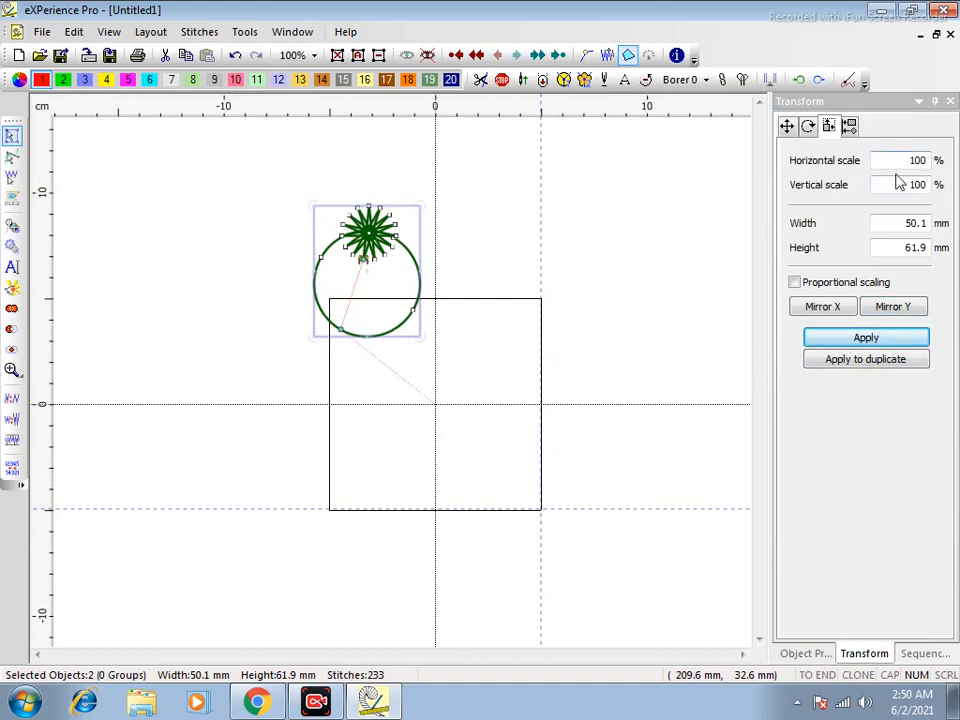
- Delete the star at the top of the circle, keeping only the circle
left_click(622, 230)
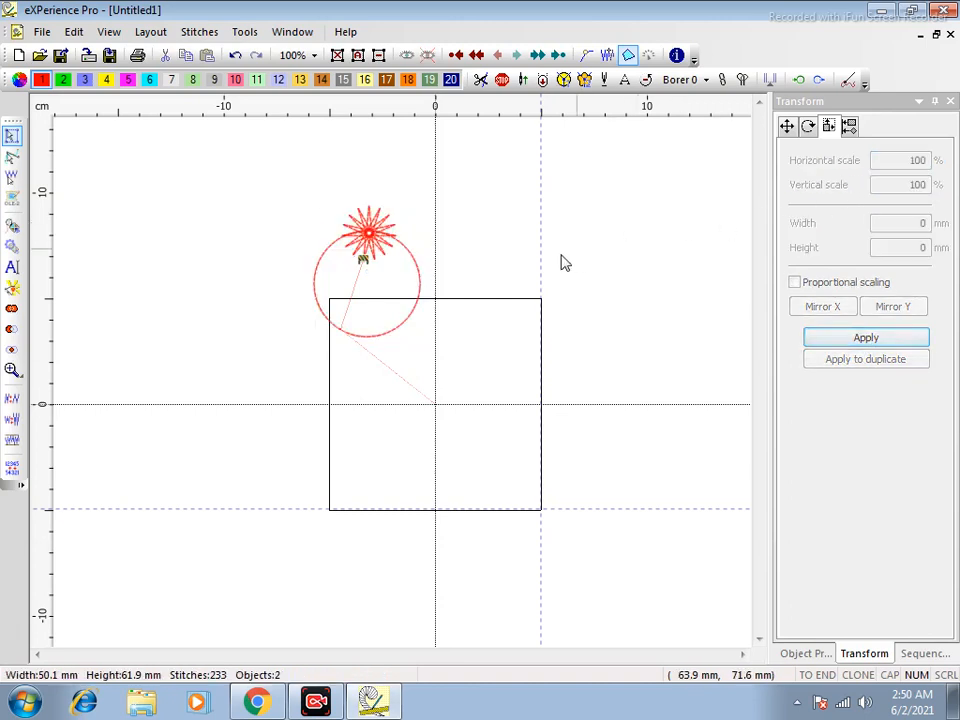
left_click(387, 217)
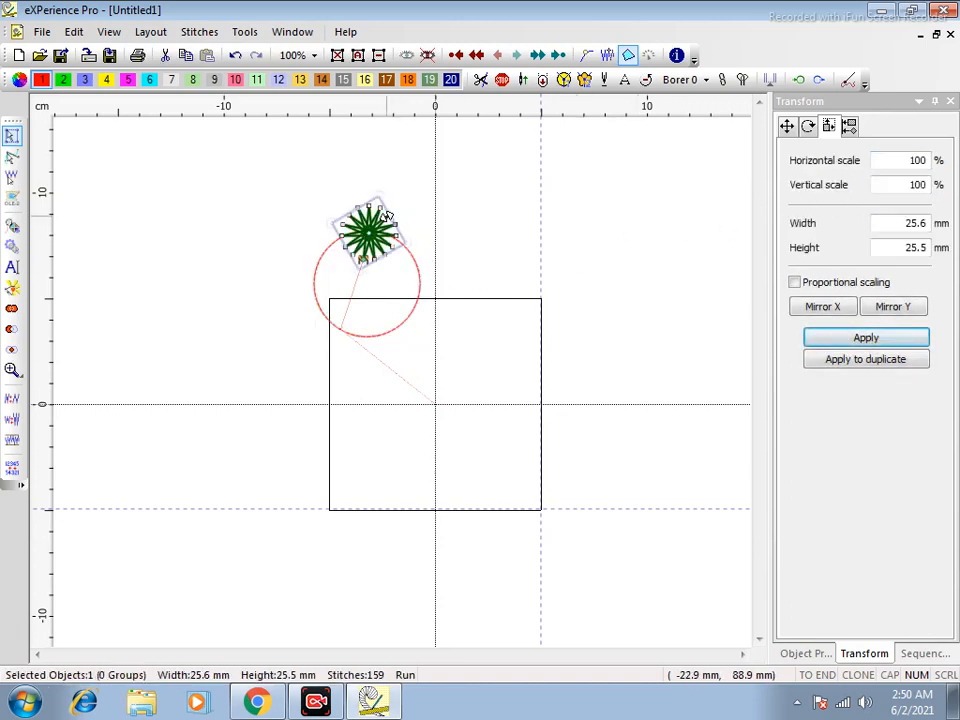
key("Delete")
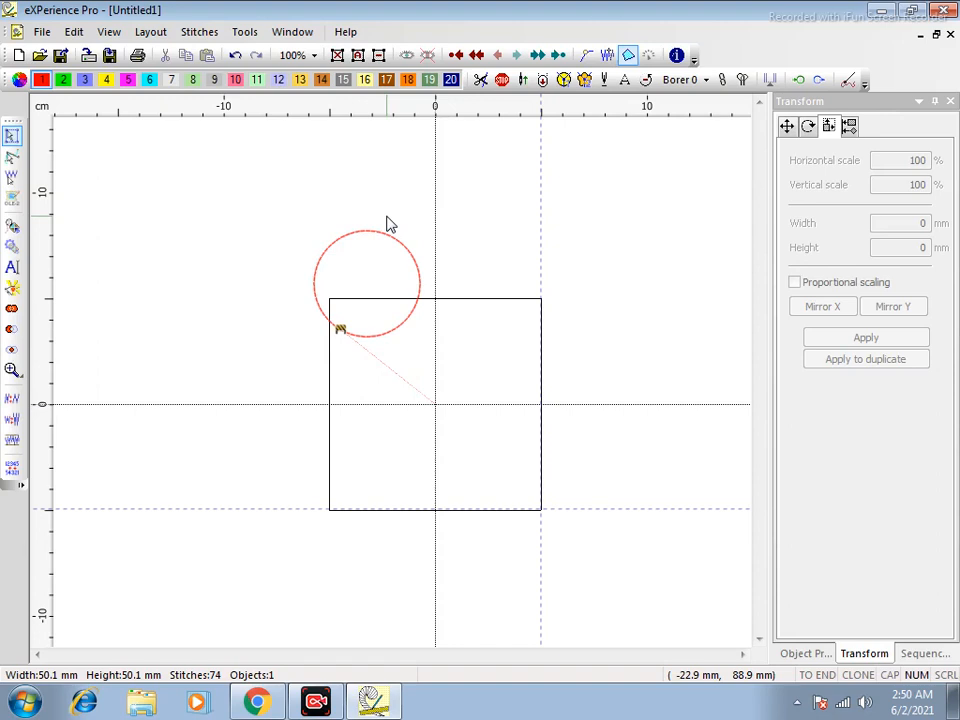
- Clear the transform of the remaining circle so that its tilted selection frame is reset
left_click(392, 236)
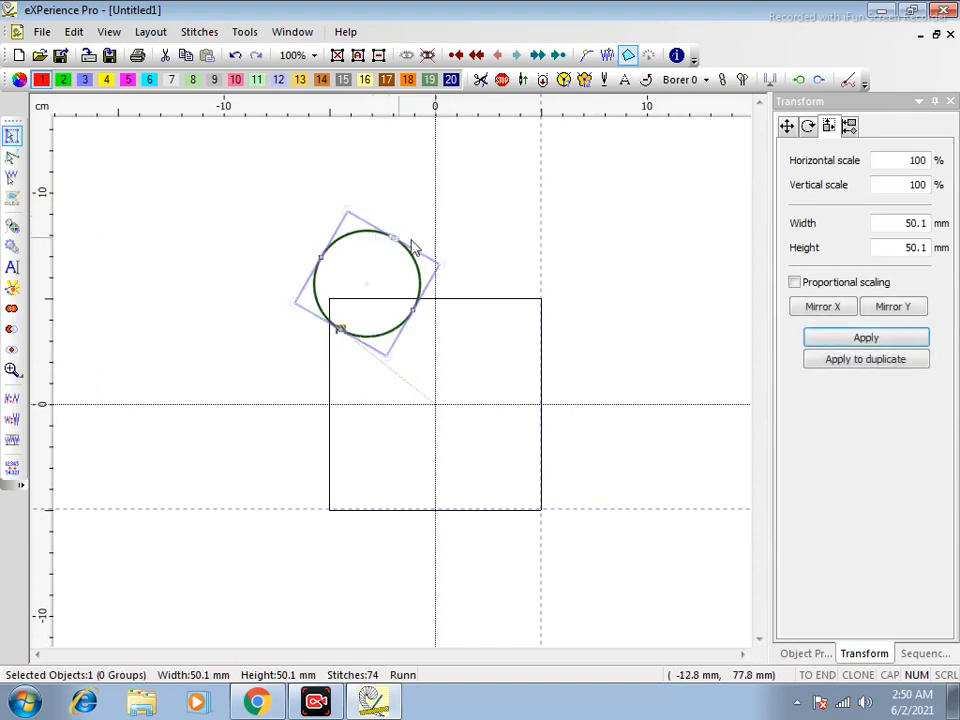
left_click(352, 234)
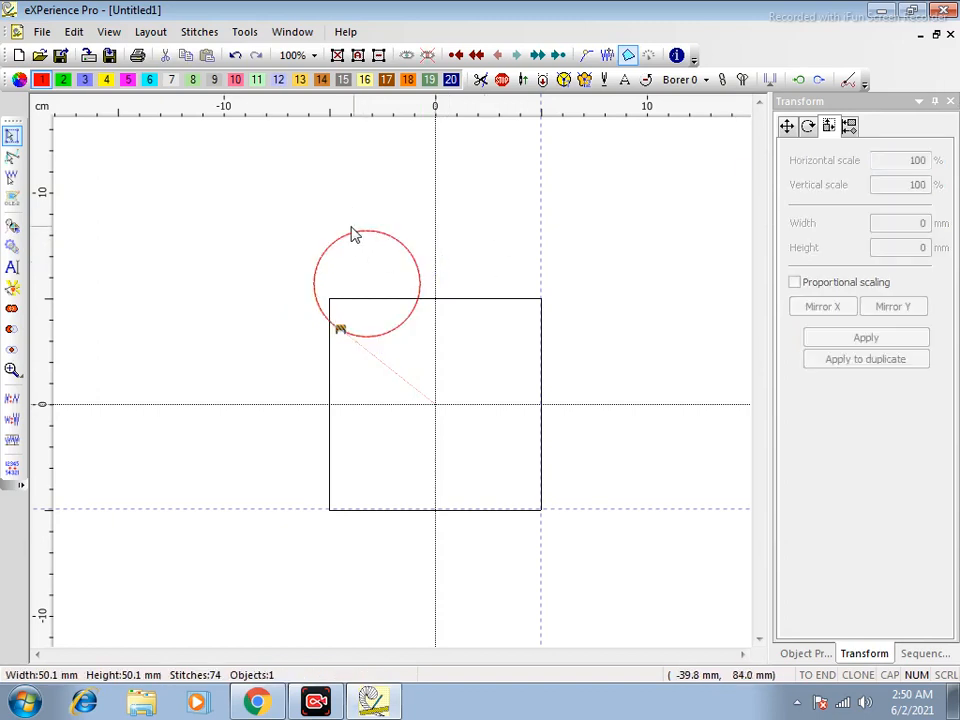
left_click(362, 248)
right_click(357, 236)
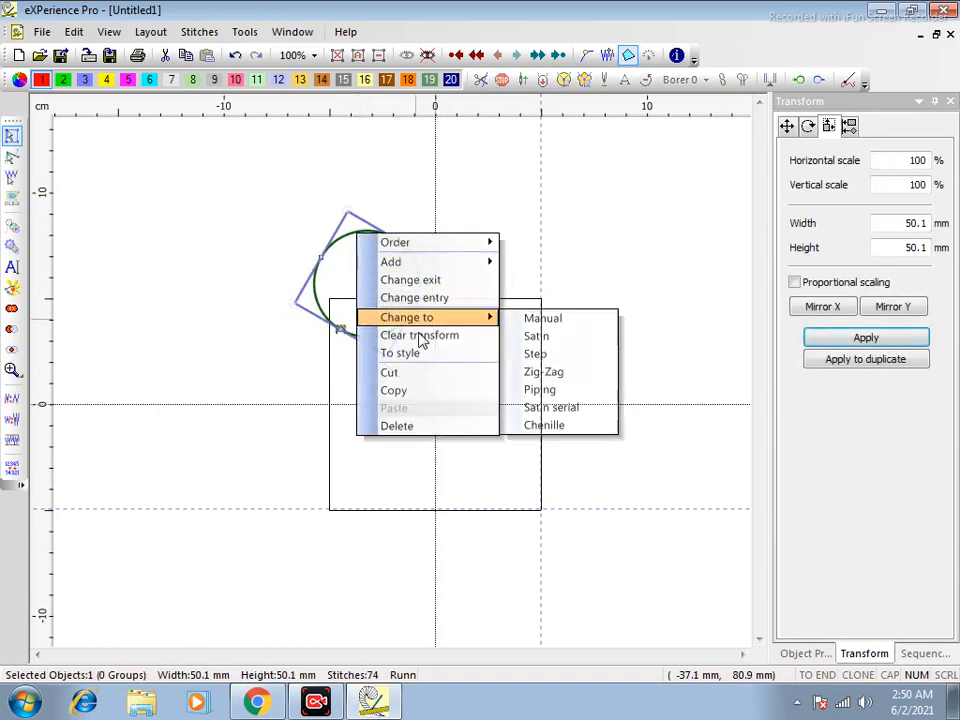
mouse_move(441, 320)
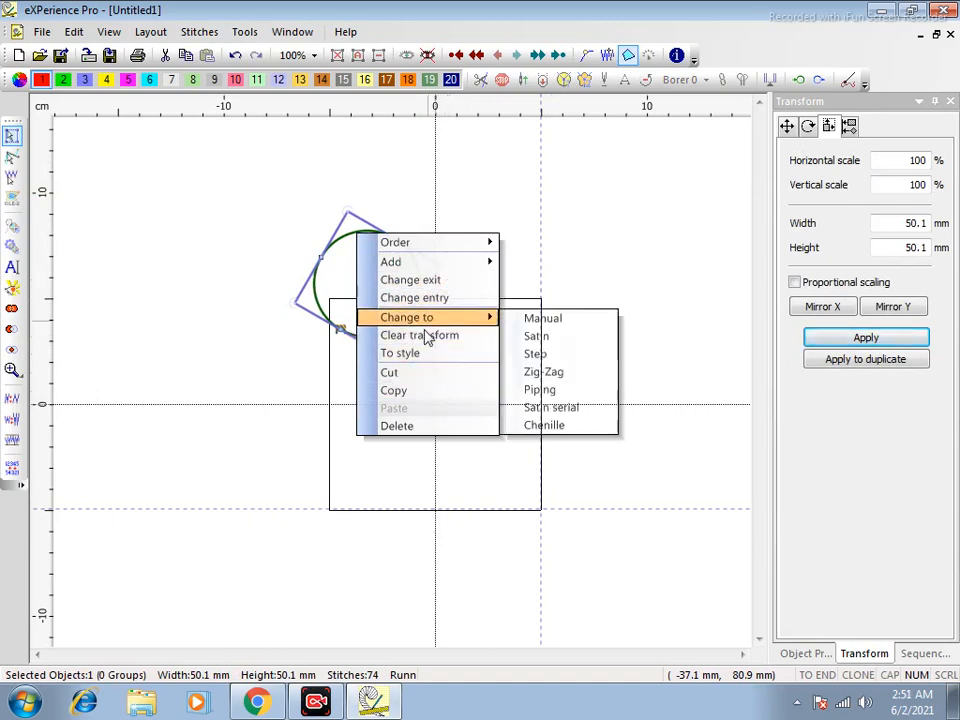
left_click(422, 335)
left_click(449, 392)
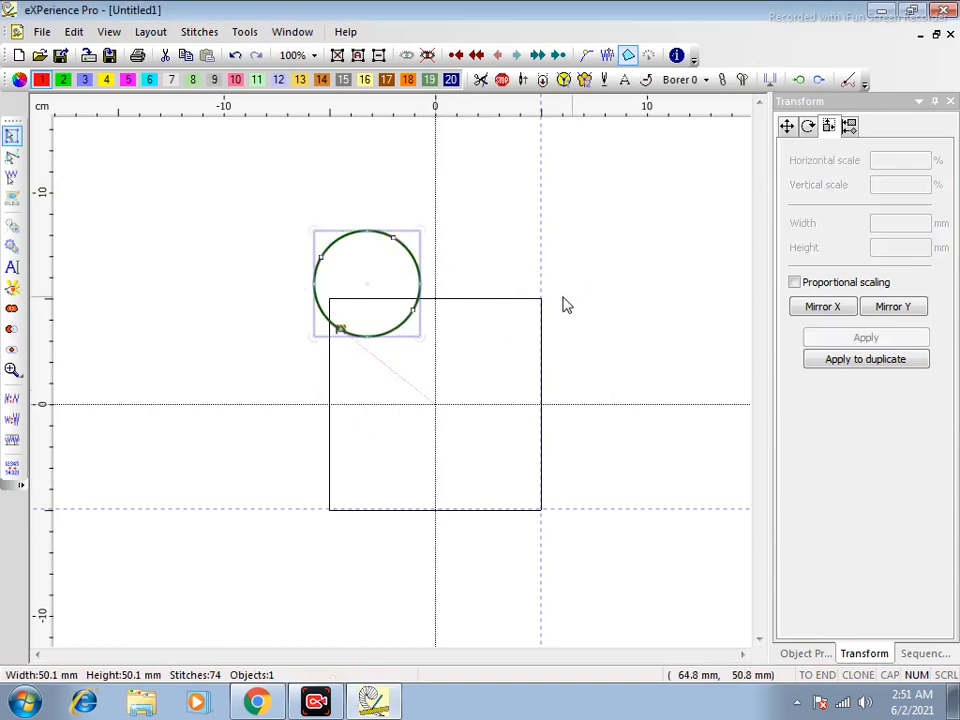
- Create enlarged duplicates of the circle around the original, with the topmost one about 68 mm in diameter
left_click_drag(411, 259, 425, 211)
right_click(418, 223)
left_click(437, 197)
left_click_drag(322, 230, 408, 170)
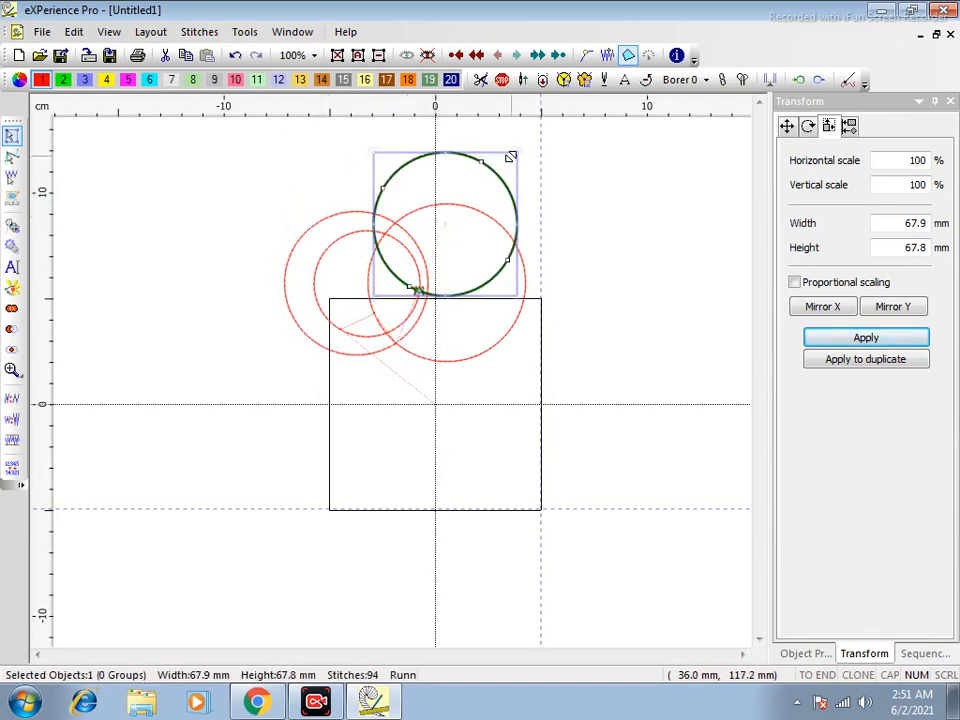
- Enlarge the topmost circle to about 118 mm in diameter and deselect it
left_click_drag(516, 154, 593, 122)
left_click(624, 347)
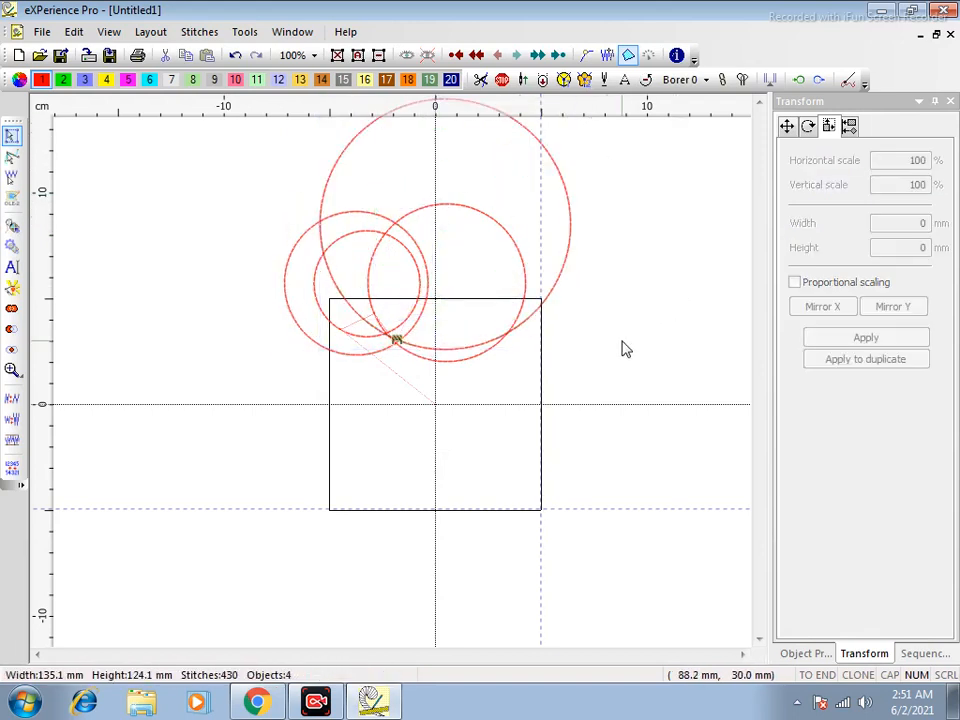
- Select all four circles together and show their horizontal and vertical alignment options
scroll(624, 350, "down", 1)
left_click_drag(322, 152, 694, 460)
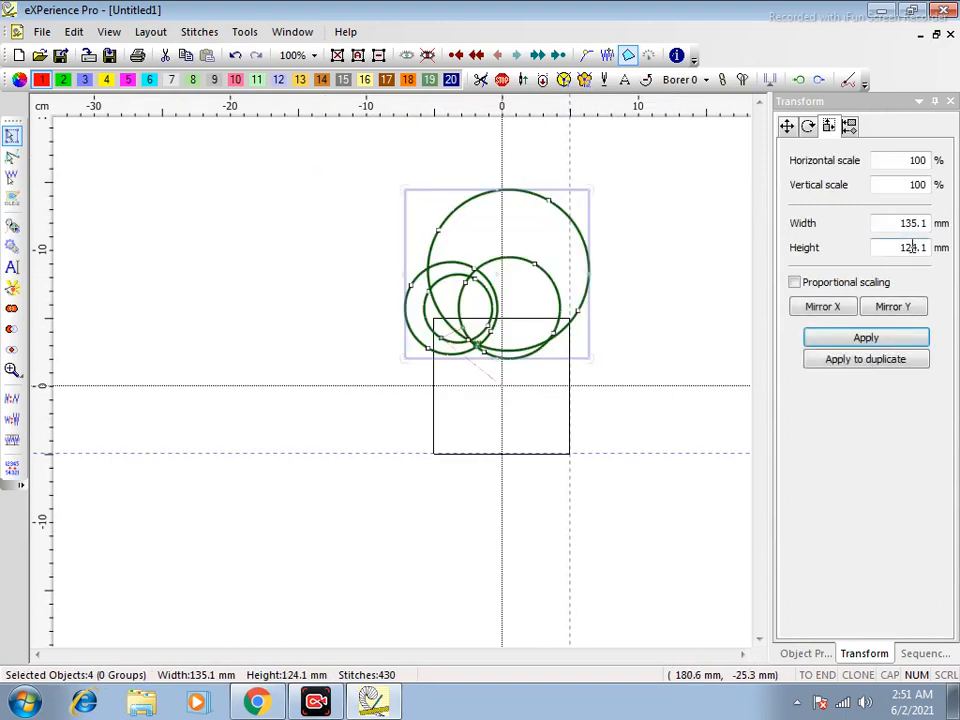
left_click(850, 127)
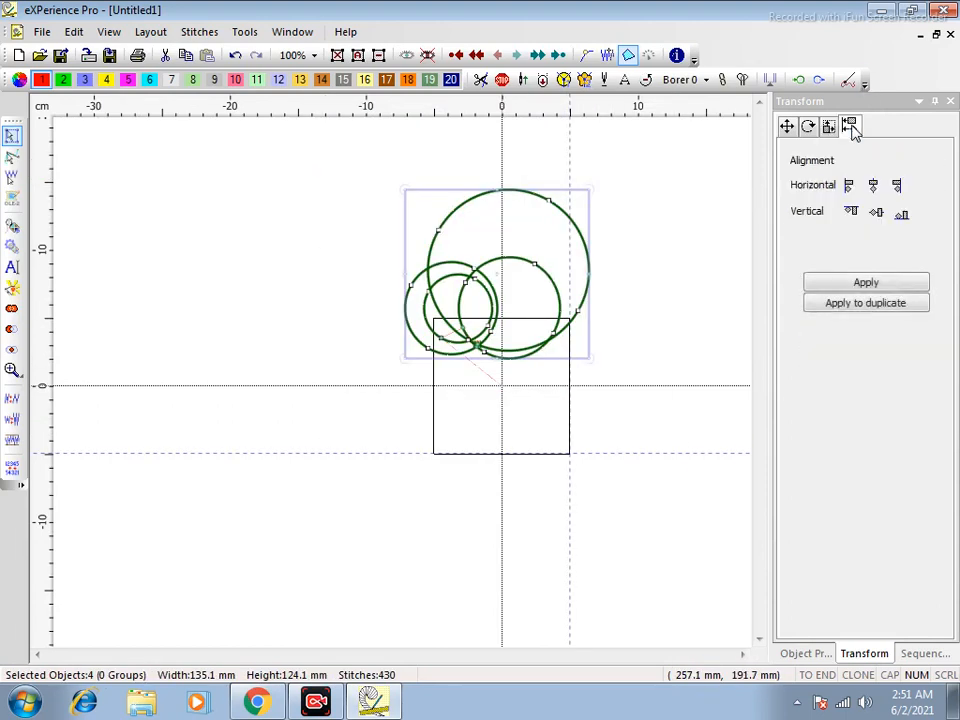
left_click(848, 185)
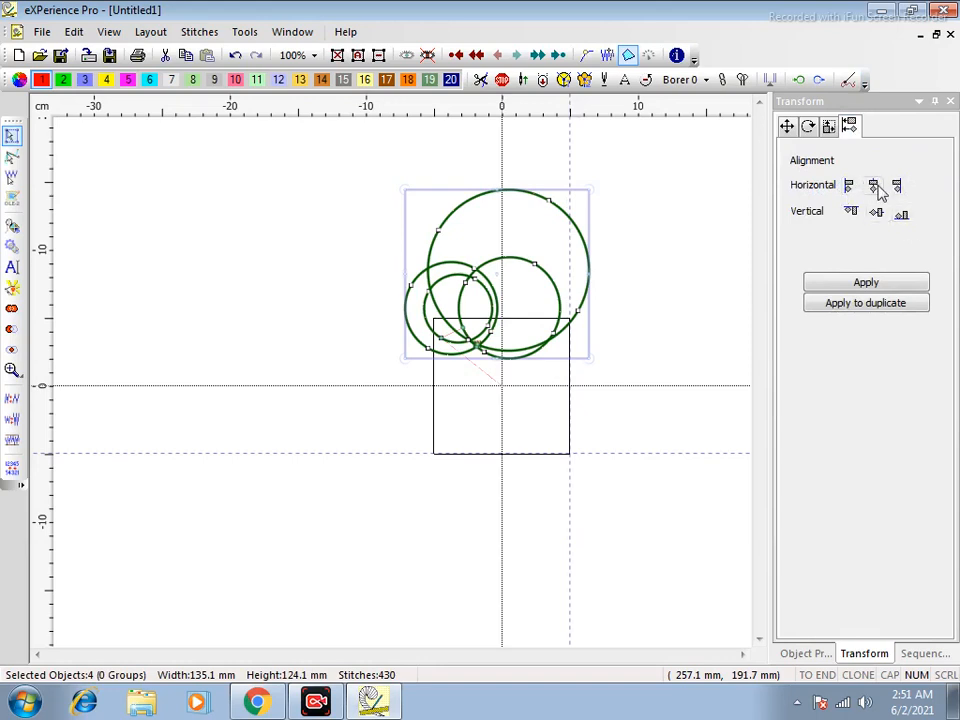
left_click(875, 187)
left_click(896, 187)
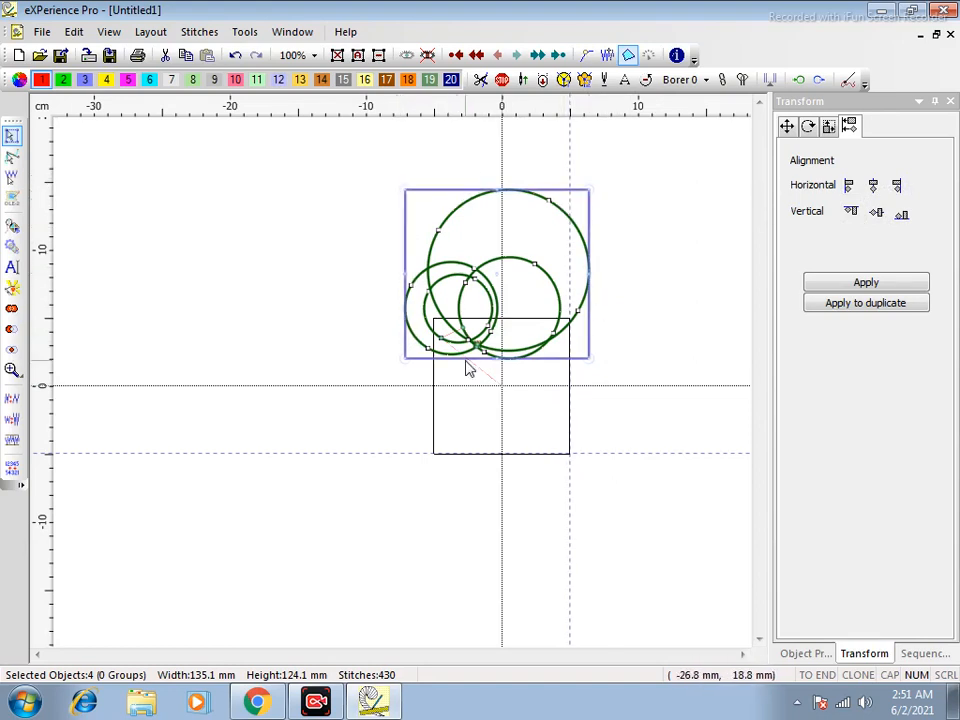
- Try aligning the four circles horizontally by their left edges, and undo that alignment
left_click(849, 187)
left_click(865, 282)
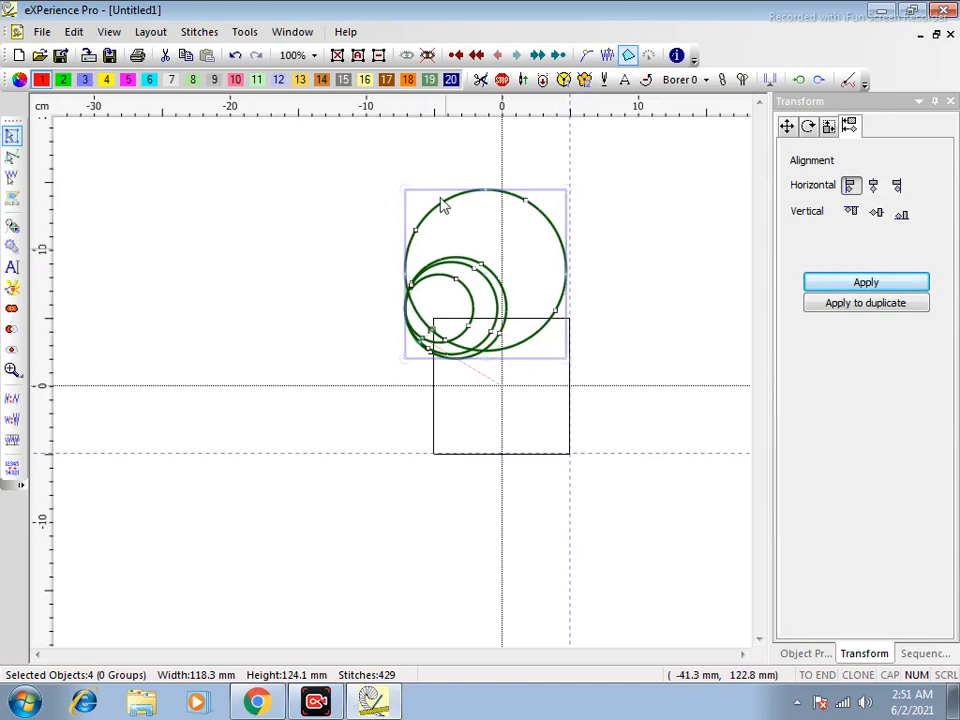
left_click(235, 55)
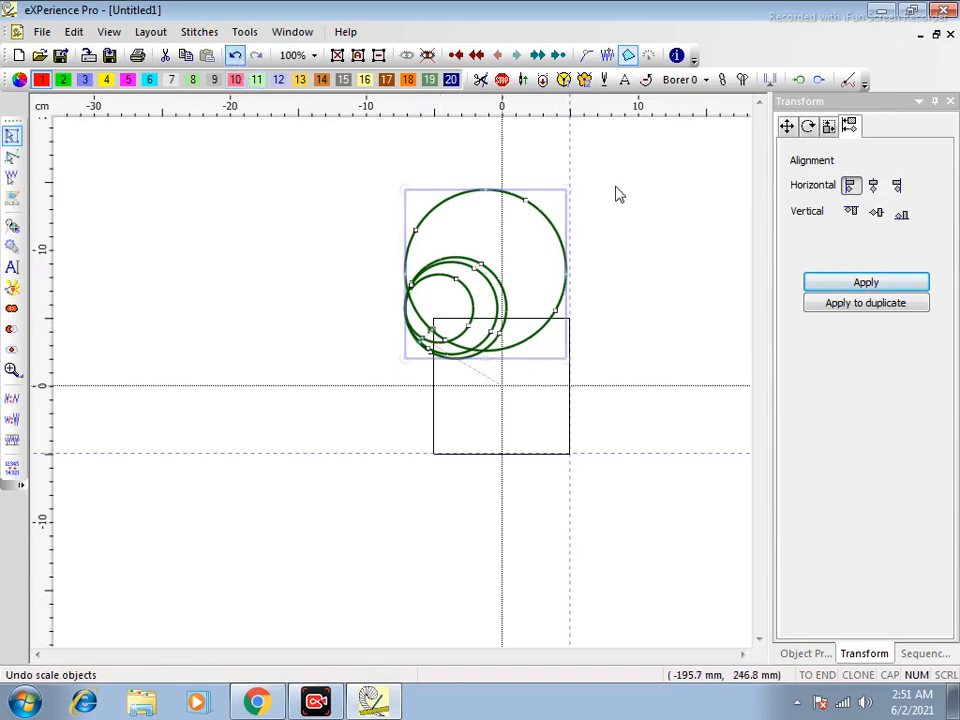
- Align the four circles horizontally by their right edges and vertically by their bottom edges
left_click(897, 186)
left_click(862, 284)
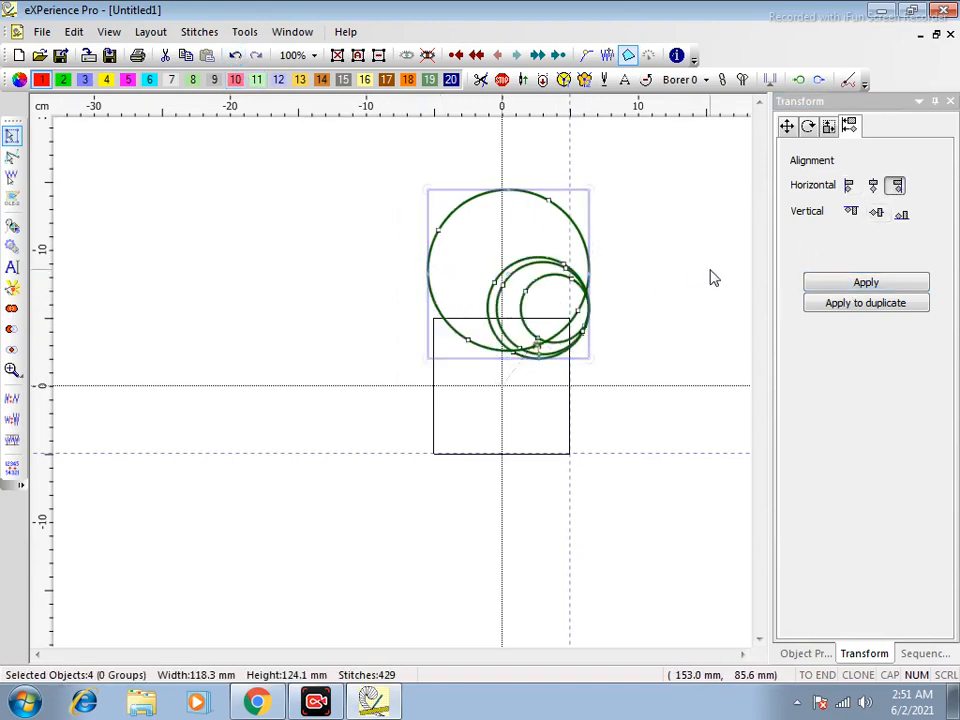
left_click(902, 216)
left_click(893, 283)
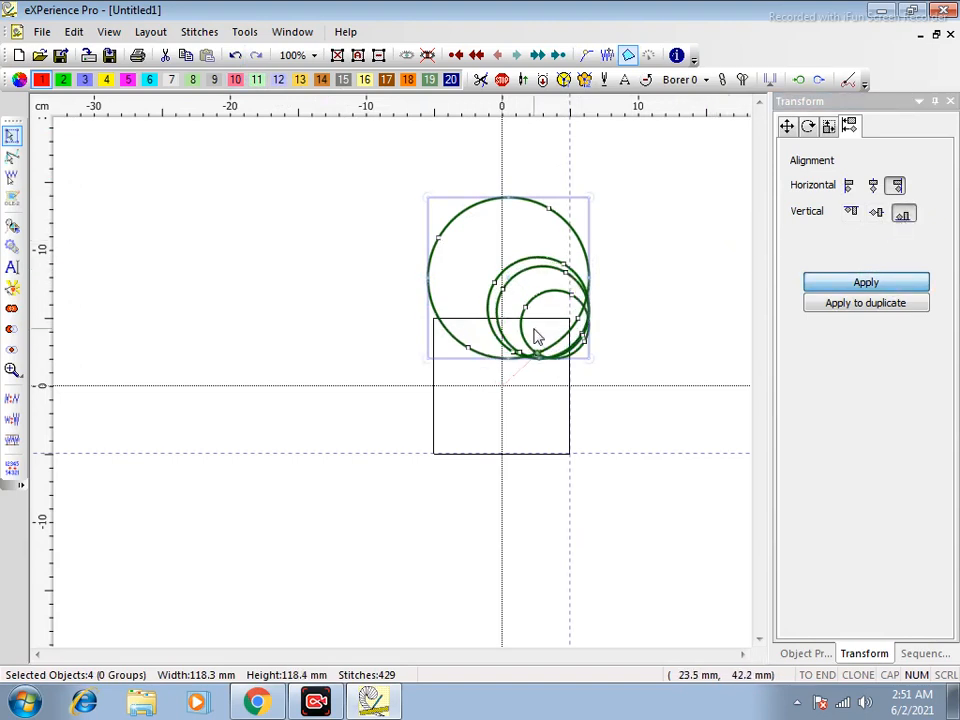
- Align the four circles vertically by their top edges and horizontally by their left edges
left_click(851, 212)
left_click(860, 284)
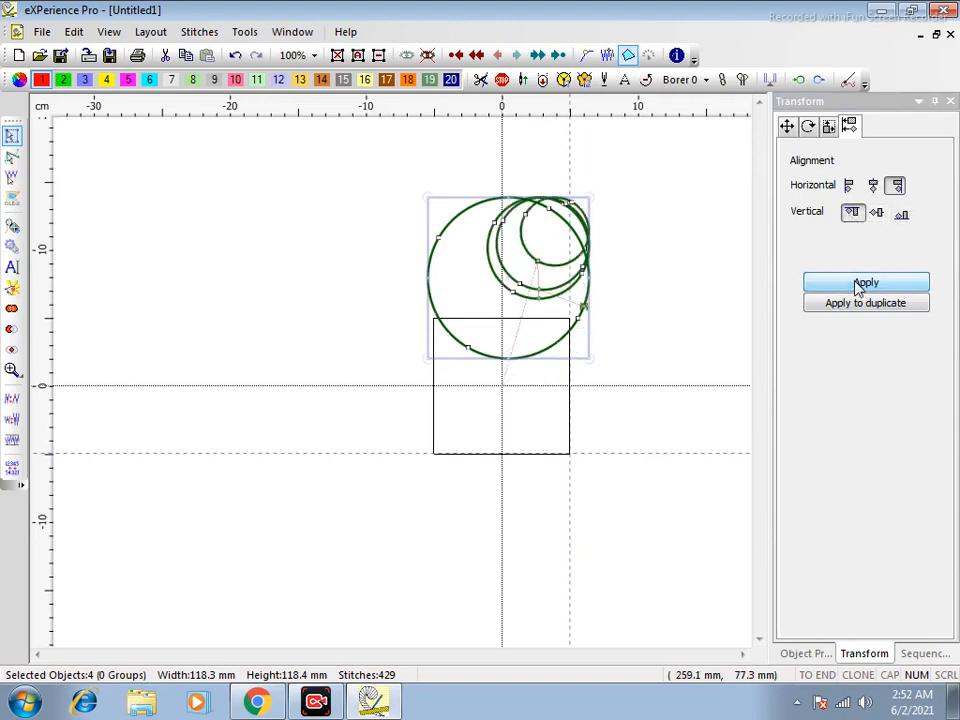
left_click(850, 185)
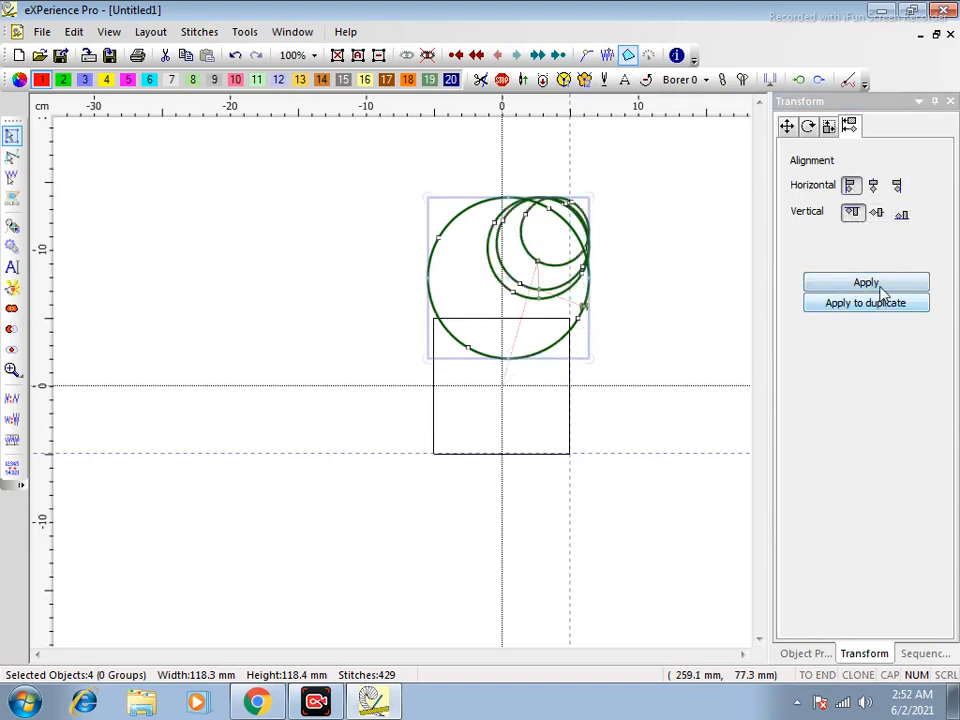
left_click(829, 287)
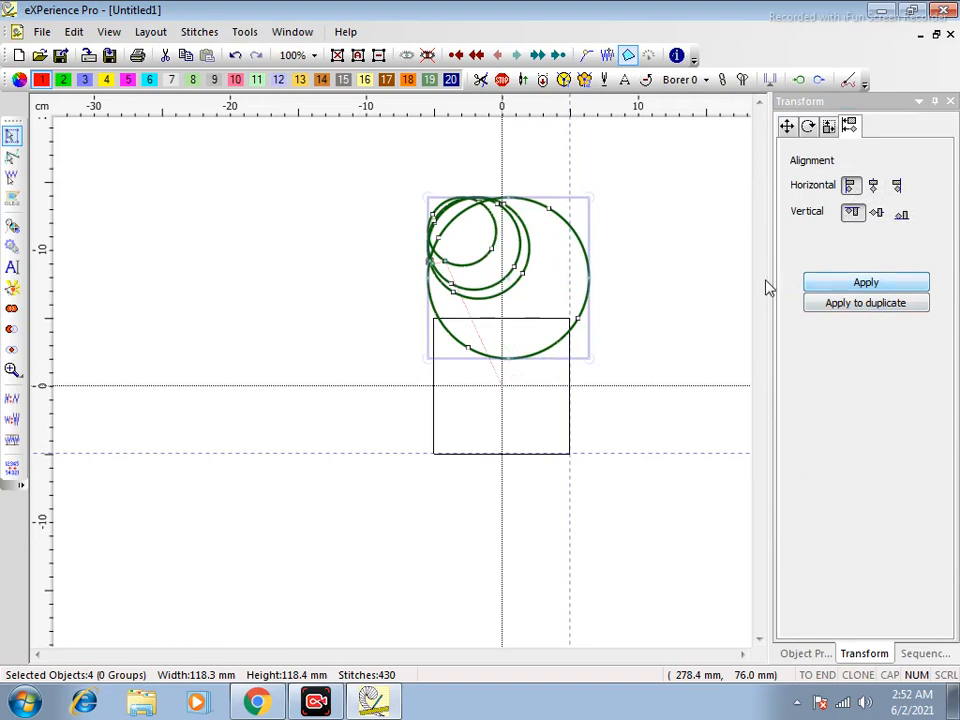
- Centre the four circles on each other both horizontally and vertically so they become concentric
left_click(873, 187)
left_click(878, 214)
left_click(880, 283)
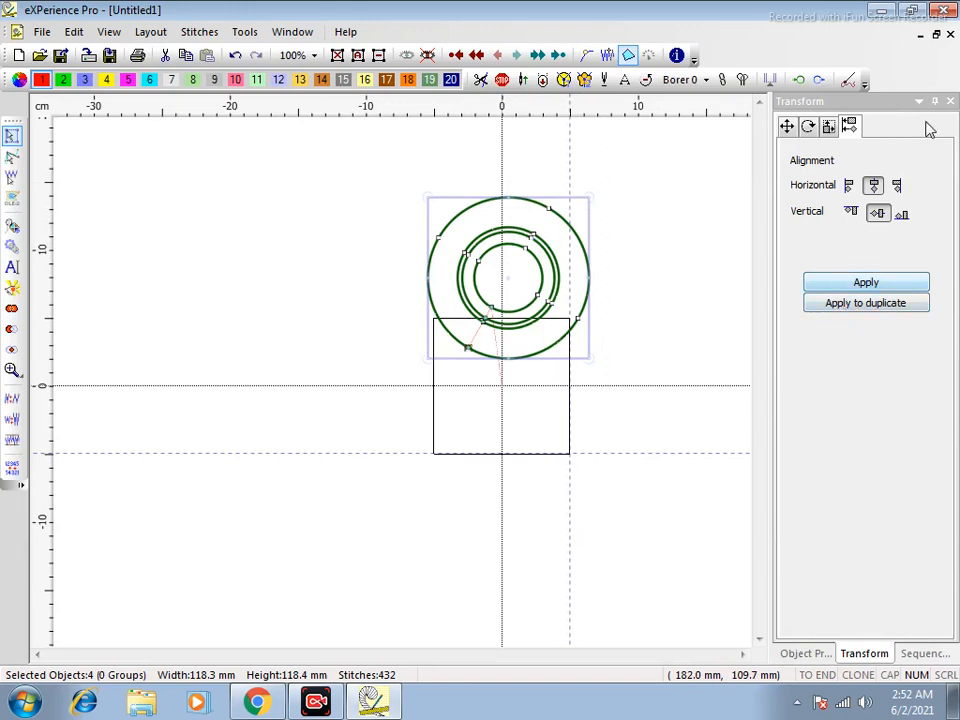
left_click(800, 104)
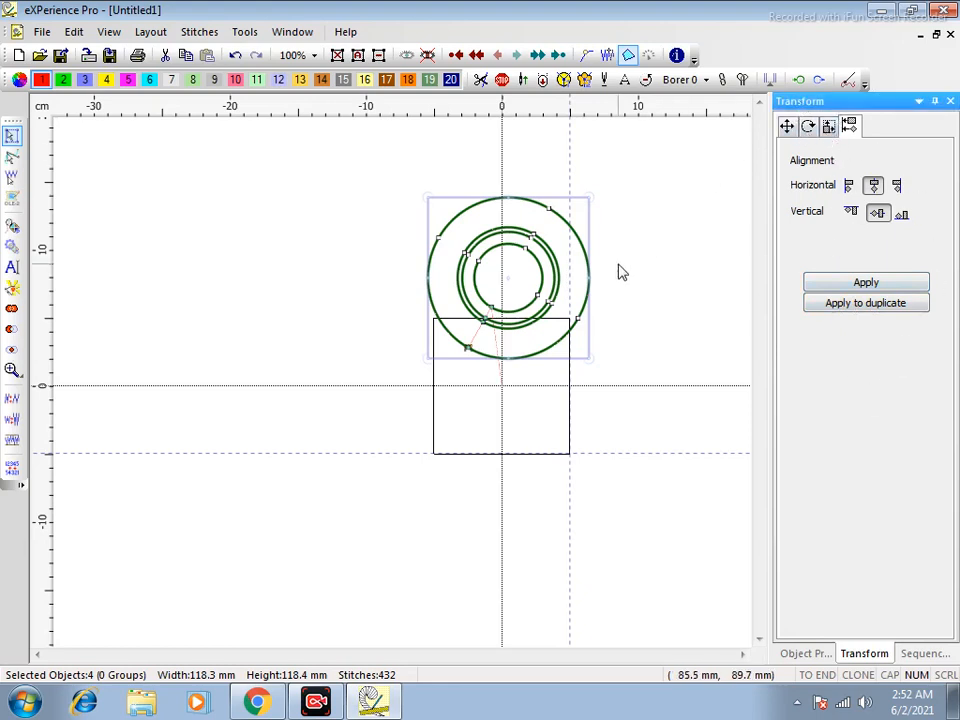